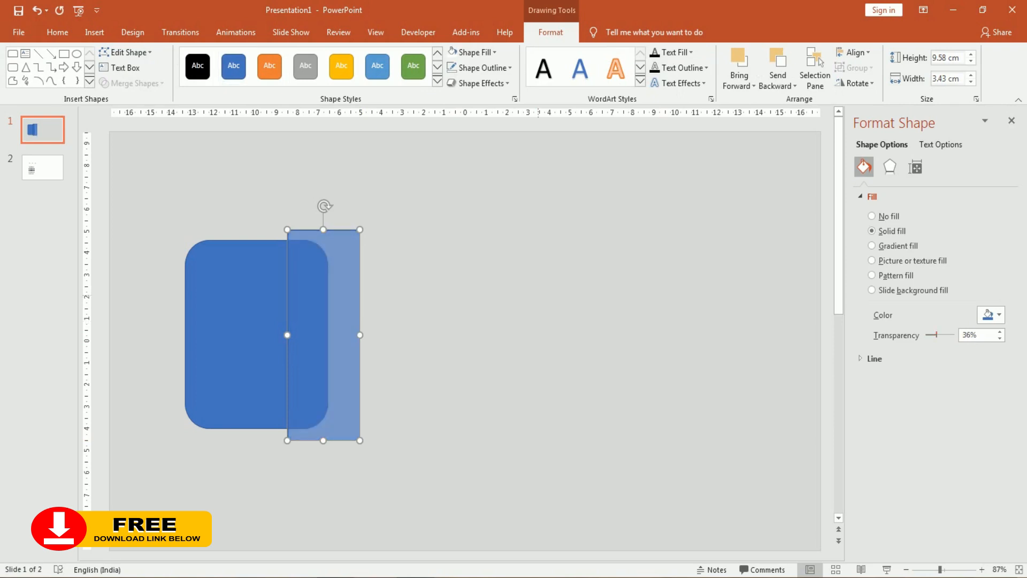
Draw a round same side corner rectangle about 3.15 cm wide and 0.9 cm high across the rounded rectangle's lower edge
{"action": "left_click", "coordinate": [94, 32]}
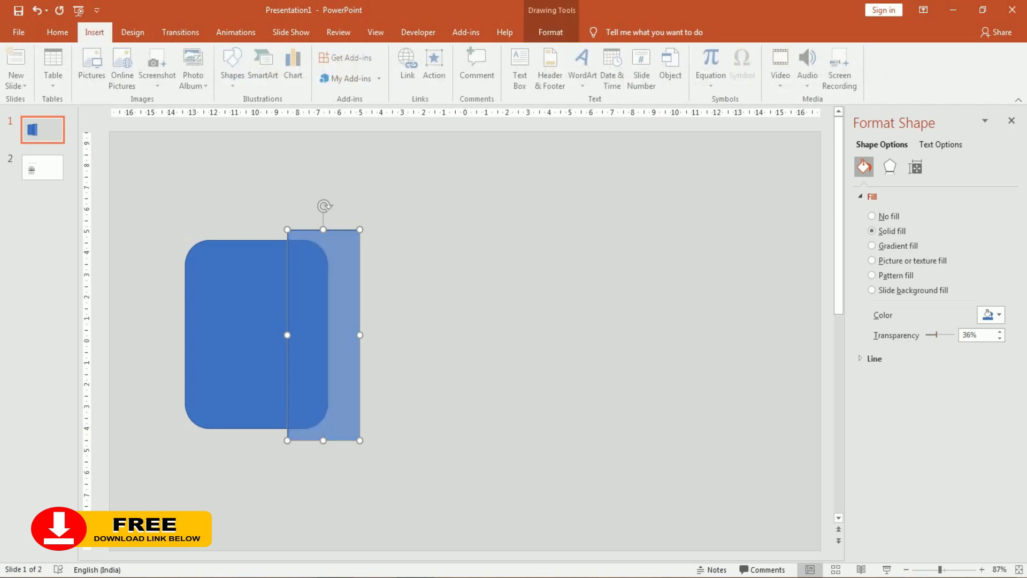
{"action": "left_click", "coordinate": [235, 67]}
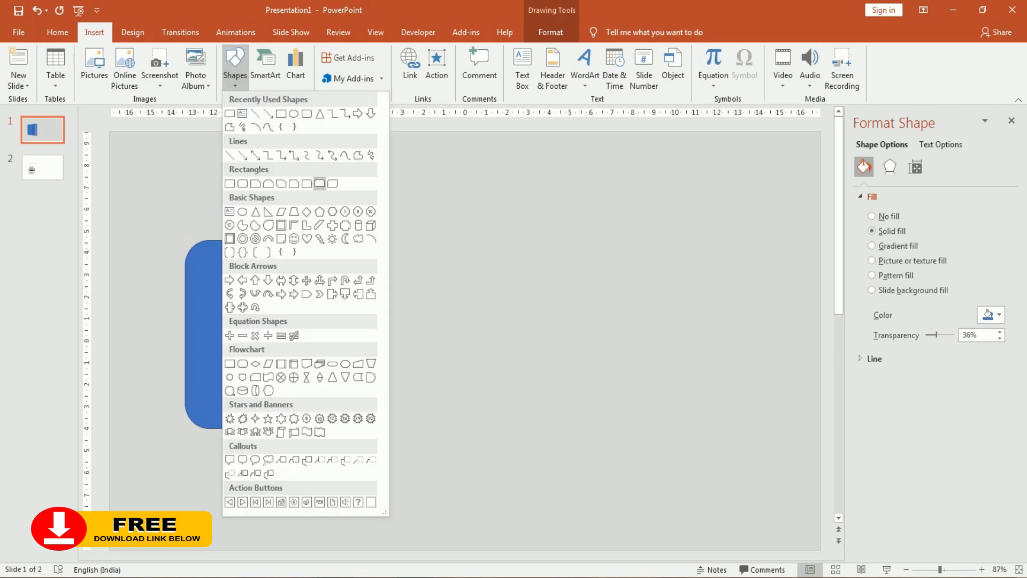
{"action": "left_click", "coordinate": [319, 177]}
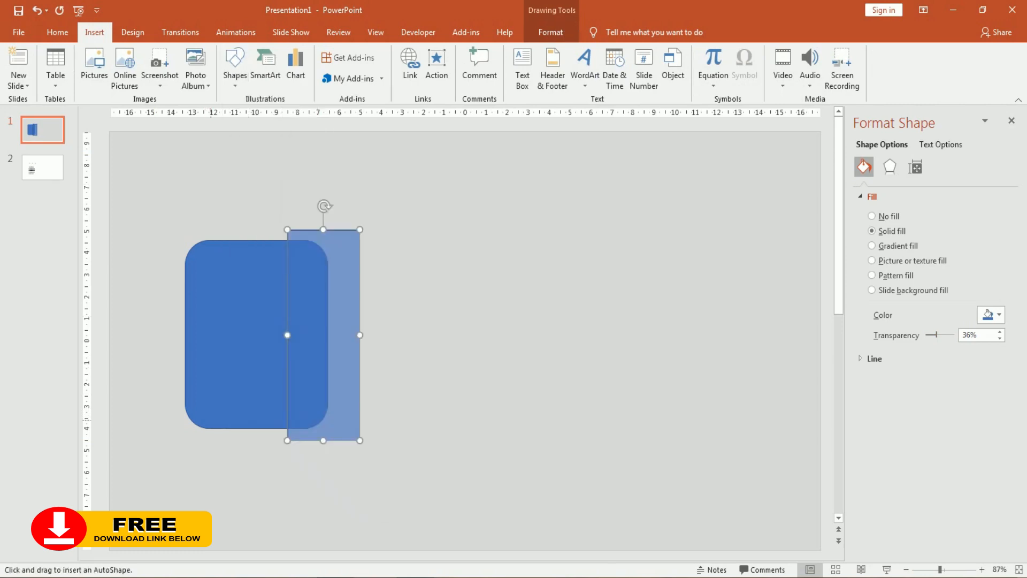
{"action": "left_click_drag", "start_coordinate": [210, 417], "coordinate": [277, 439]}
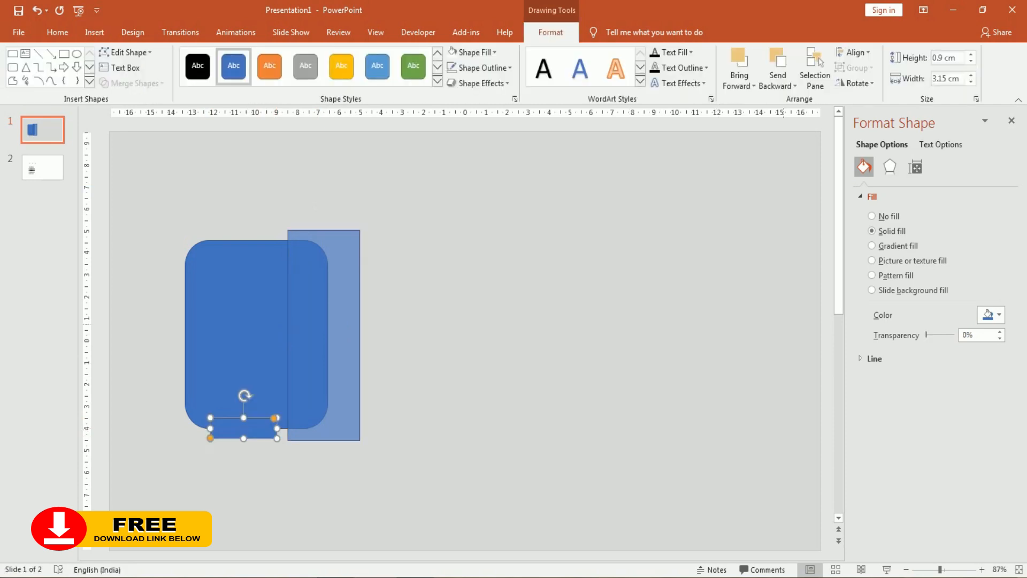
Set the small shape's fill transparency to 54% and shift it slightly toward the tall rectangle
{"action": "mouse_move", "coordinate": [926, 335]}
{"action": "left_mouse_down"}
{"action": "mouse_move", "coordinate": [958, 335]}
{"action": "mouse_move", "coordinate": [941, 335]}
{"action": "left_mouse_up"}
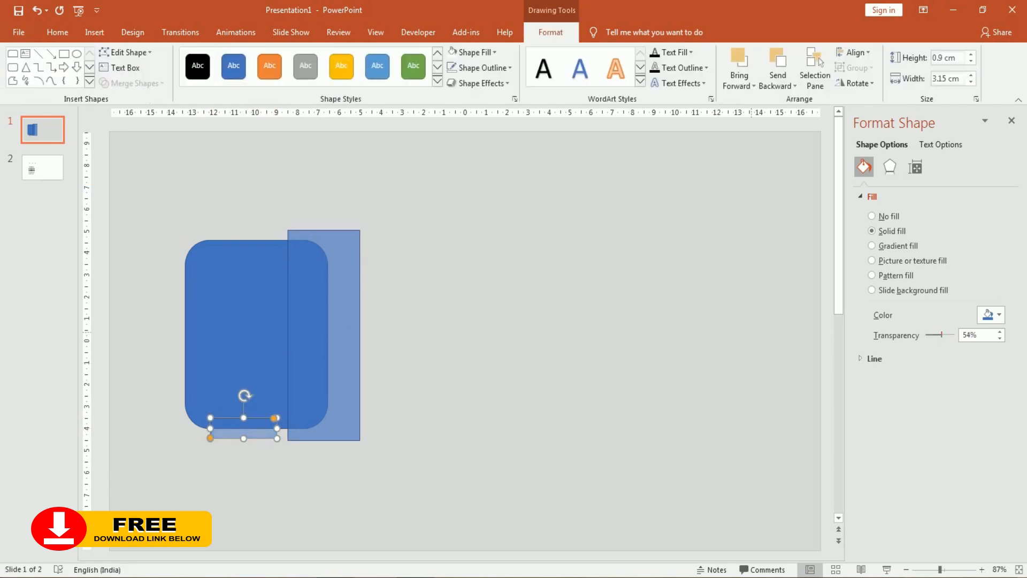
{"action": "left_click_drag", "start_coordinate": [243, 428], "coordinate": [248, 429]}
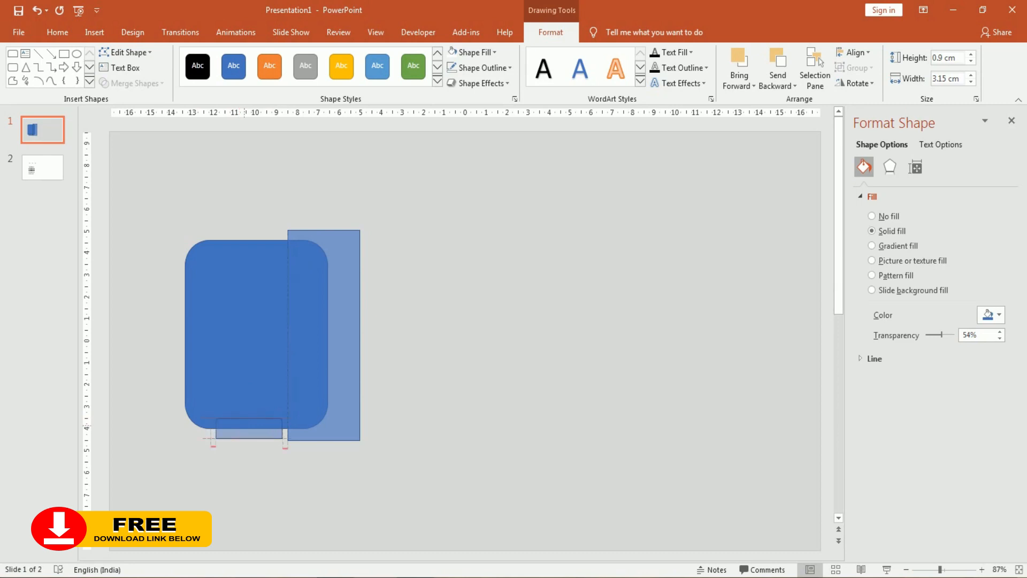
{"action": "left_click_drag", "start_coordinate": [249, 428], "coordinate": [249, 428]}
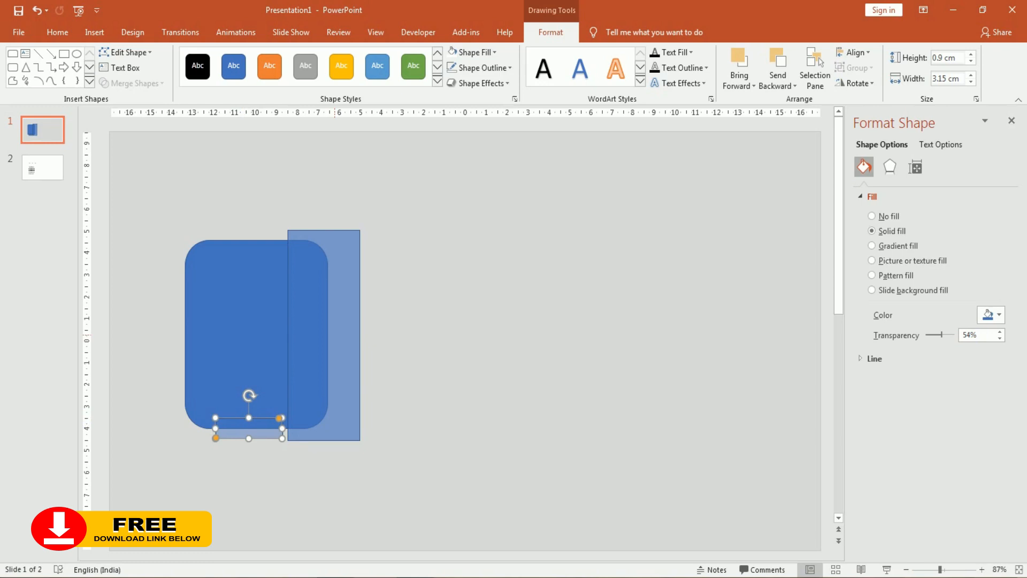
Remove the outlines from the small bottom shape and the tall translucent rectangle
{"action": "left_click", "coordinate": [343, 347], "text": "shift"}
{"action": "left_click", "coordinate": [482, 67]}
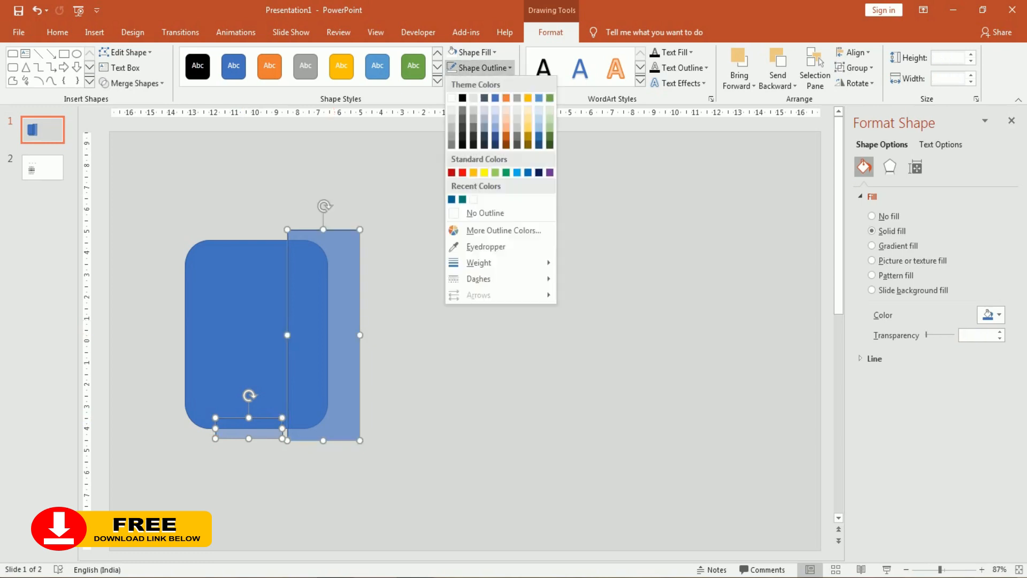
{"action": "left_click", "coordinate": [485, 213]}
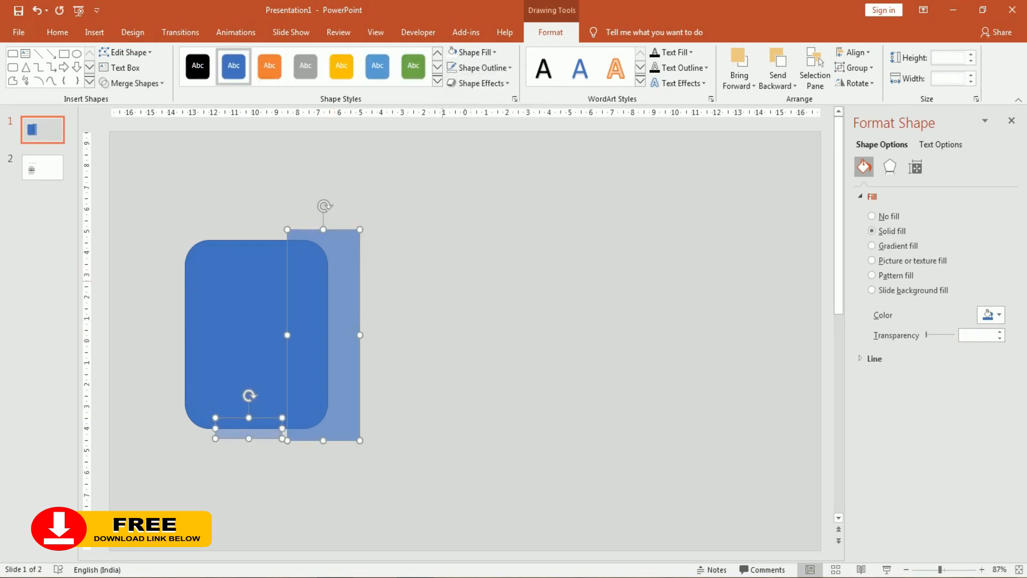
{"action": "key", "text": "Escape"}
Fragment the rounded rectangle, the tall rectangle and the small bottom shape into separate pieces
{"action": "left_click_drag", "start_coordinate": [132, 154], "coordinate": [424, 502]}
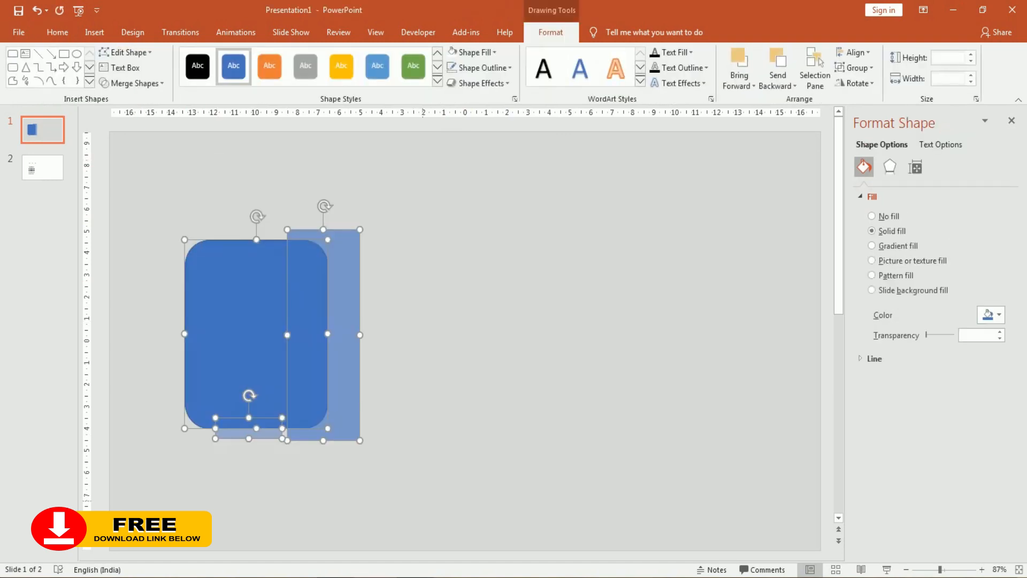
{"action": "left_click", "coordinate": [131, 83]}
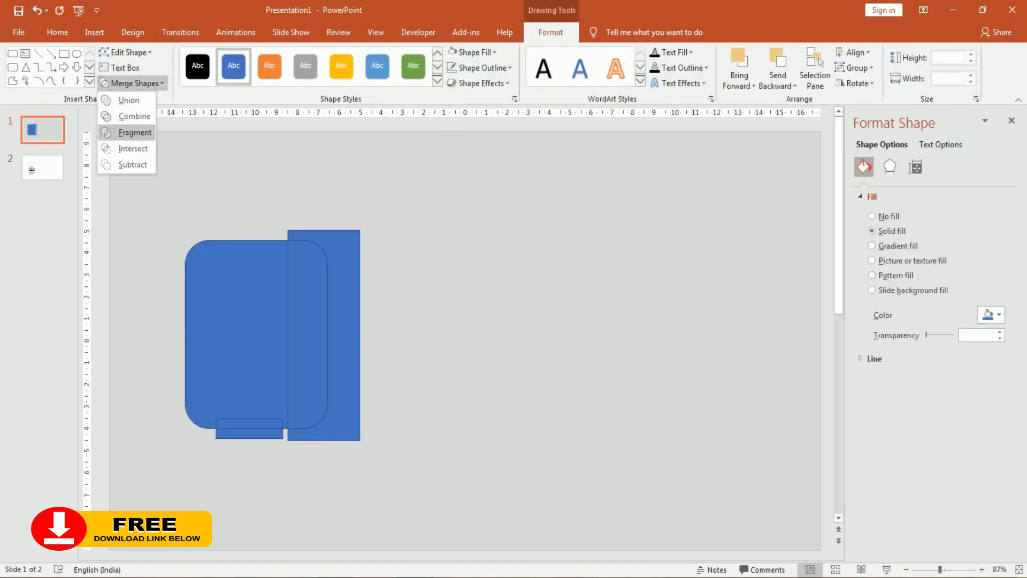
{"action": "left_click", "coordinate": [134, 132]}
Delete the two fragments that extend outside the rounded rectangle's edges
{"action": "left_click", "coordinate": [323, 335]}
{"action": "key", "text": "Delete"}
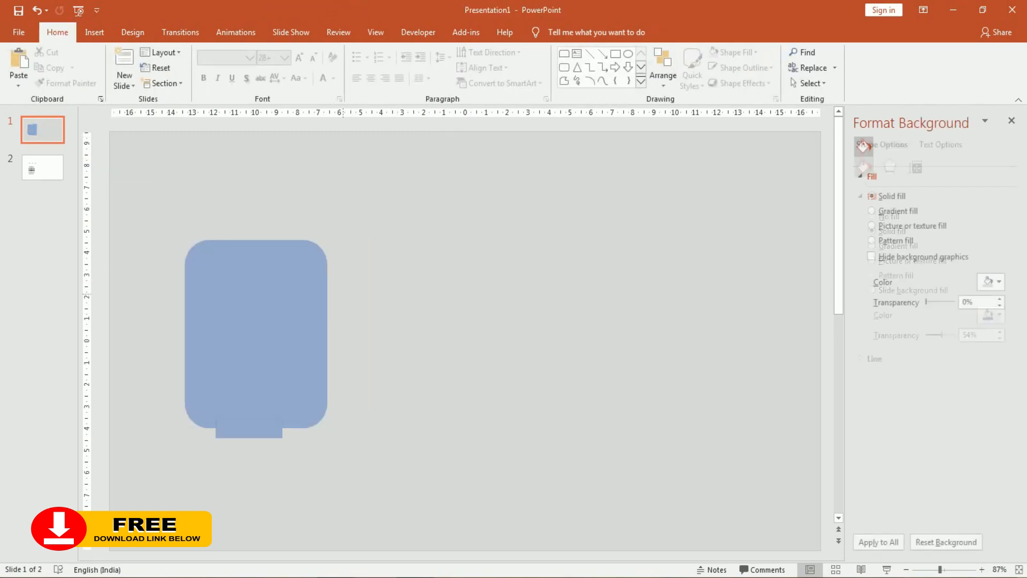
{"action": "left_click", "coordinate": [249, 407]}
{"action": "key", "text": "Delete"}
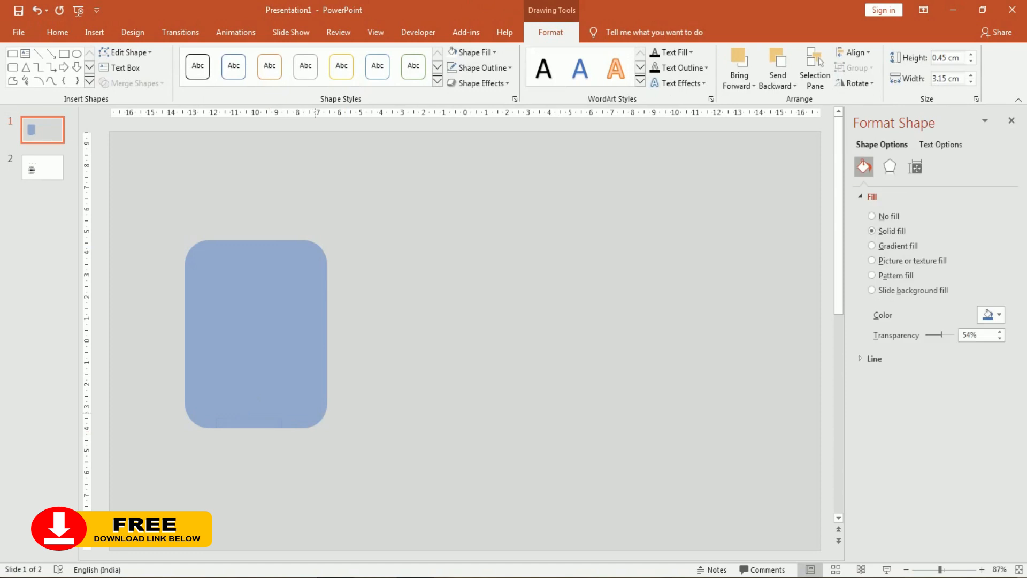
Remove the outline from the small bottom fragment and the narrow right-hand fragment of the rounded rectangle
{"action": "left_click", "coordinate": [249, 408]}
{"action": "left_click", "coordinate": [313, 314], "text": "shift"}
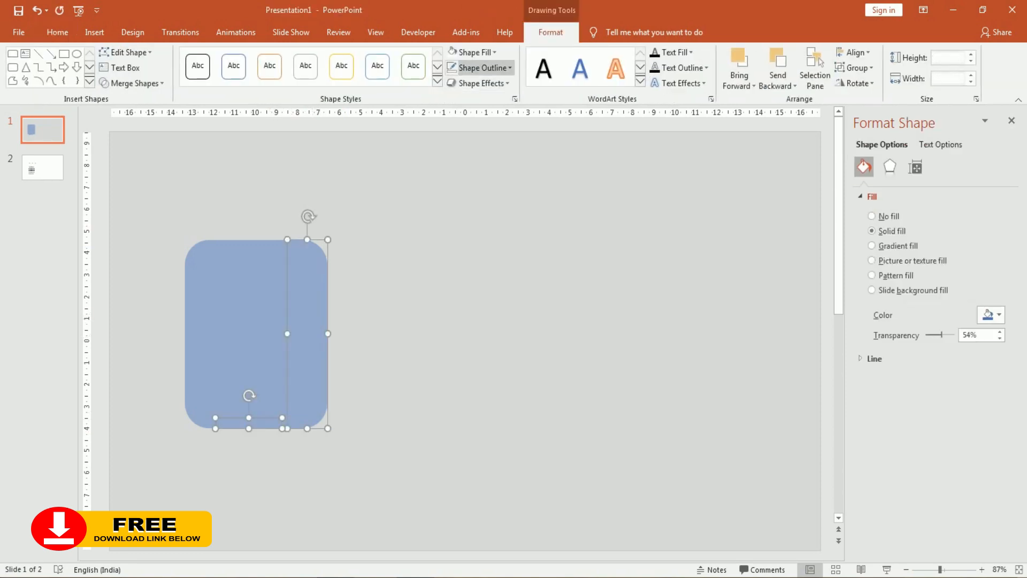
{"action": "left_click", "coordinate": [479, 67]}
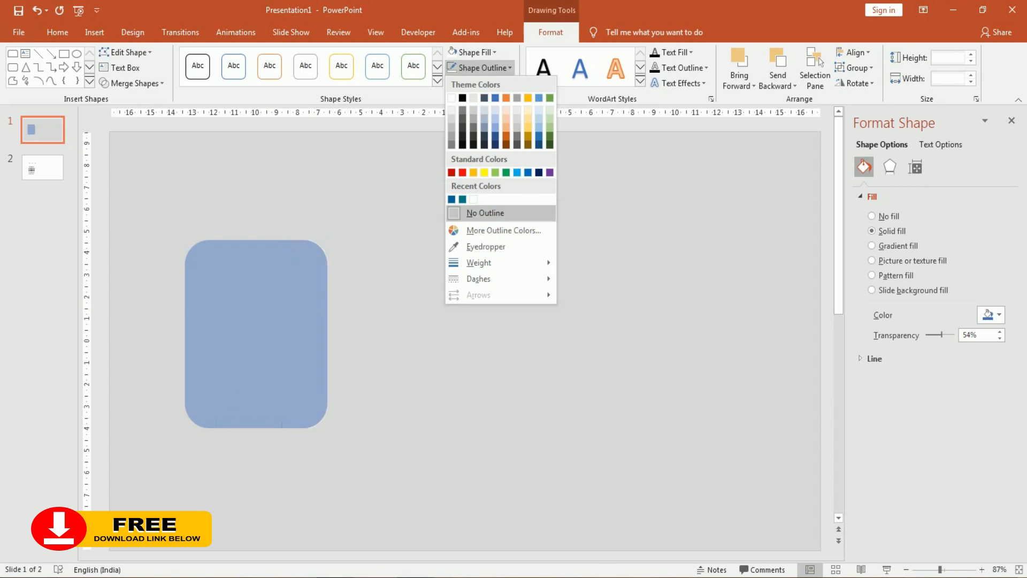
{"action": "left_click", "coordinate": [485, 213]}
Fill the bottom tab and the right-hand strip with dark teal at 0% transparency
{"action": "left_click", "coordinate": [474, 52]}
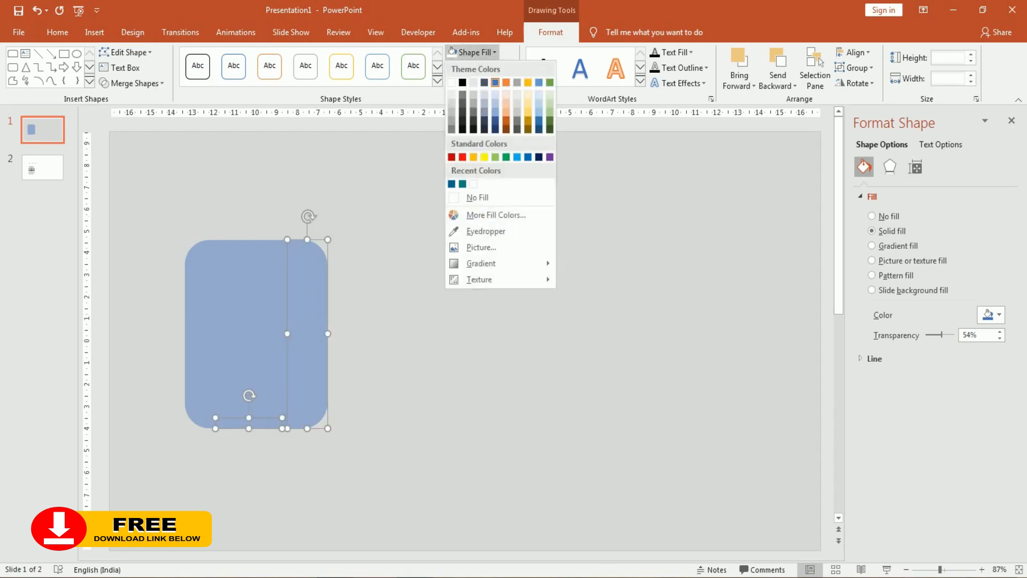
{"action": "left_click", "coordinate": [496, 215]}
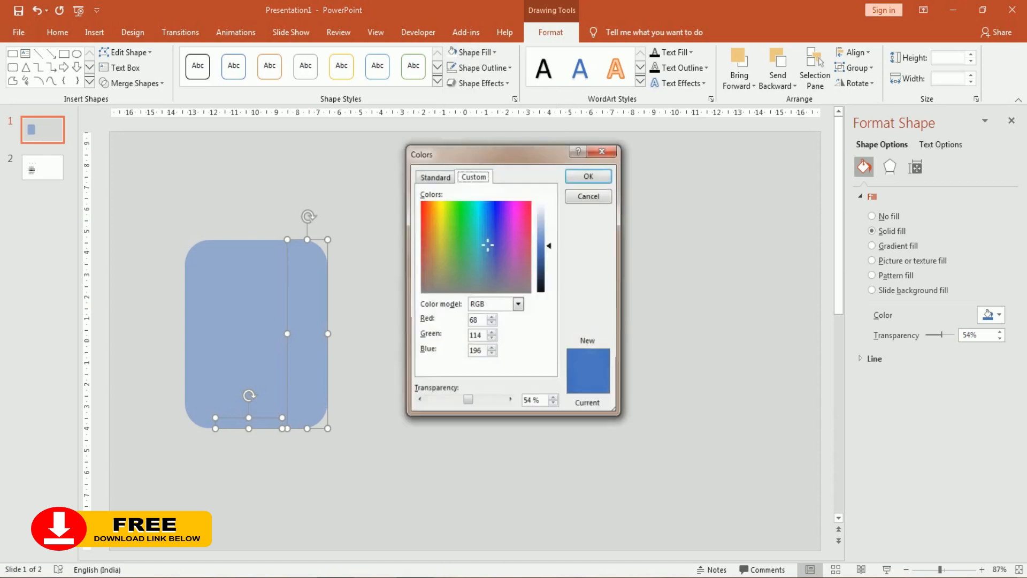
{"action": "left_click", "coordinate": [434, 176]}
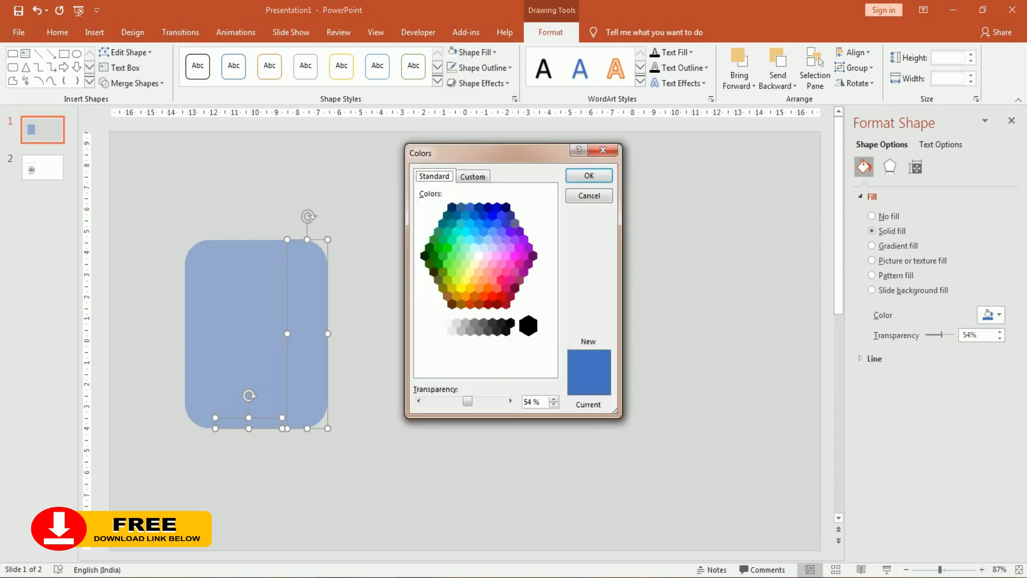
{"action": "left_click", "coordinate": [448, 216]}
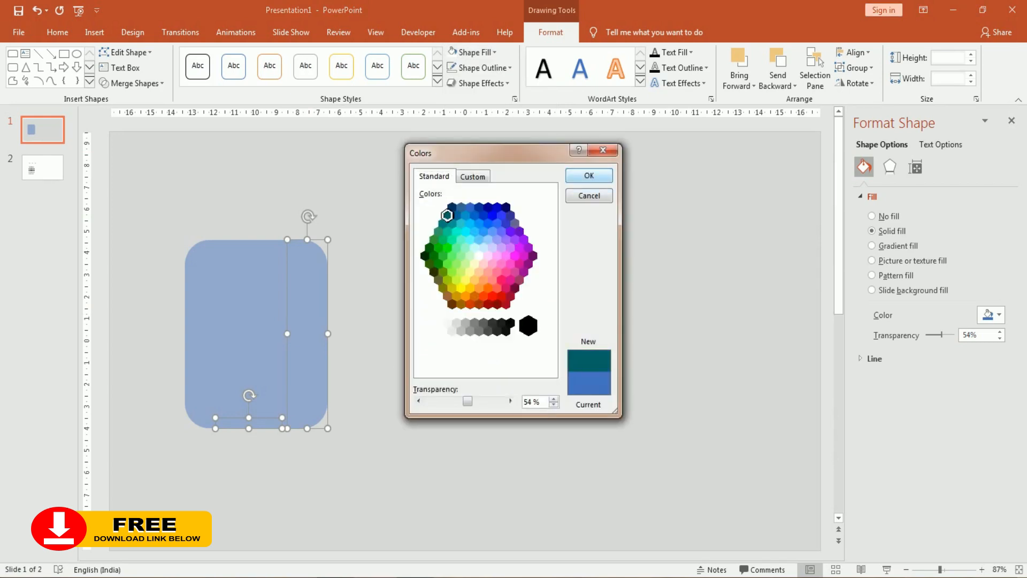
{"action": "left_click", "coordinate": [589, 175]}
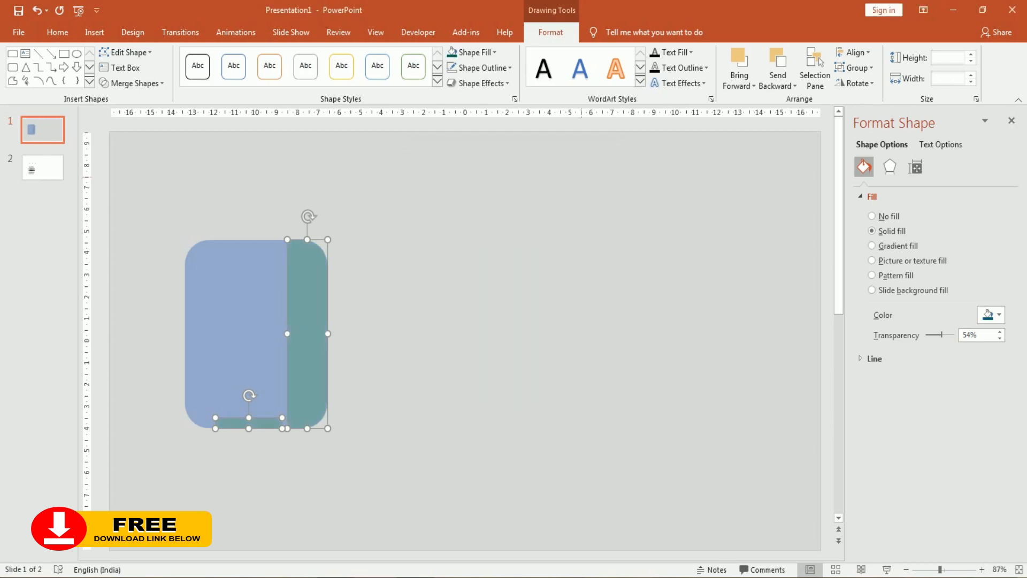
{"action": "left_click_drag", "start_coordinate": [942, 335], "coordinate": [926, 335]}
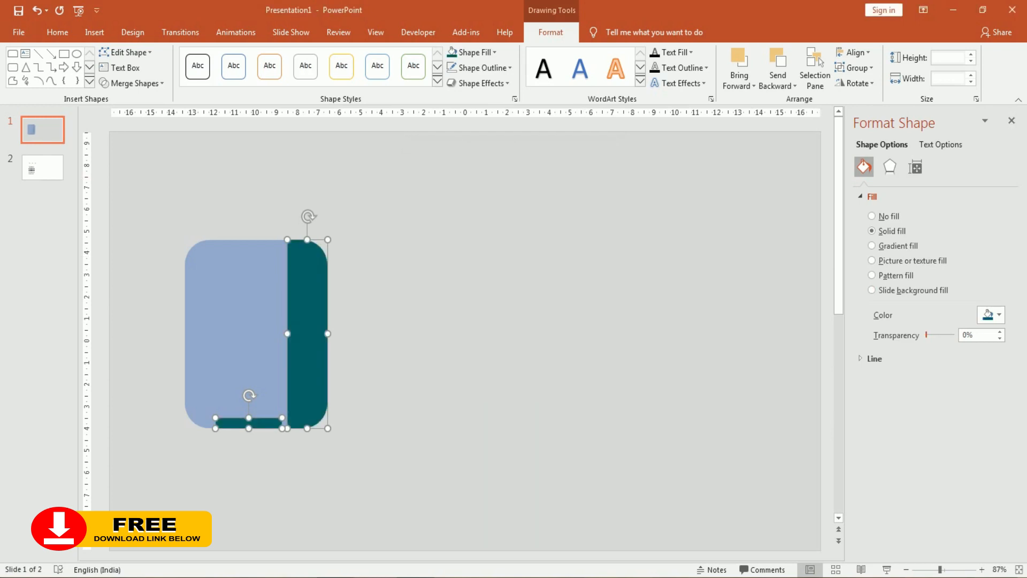
Format the card's large main fragment with a white fill, 0% transparency and no outline
{"action": "left_click", "coordinate": [257, 303]}
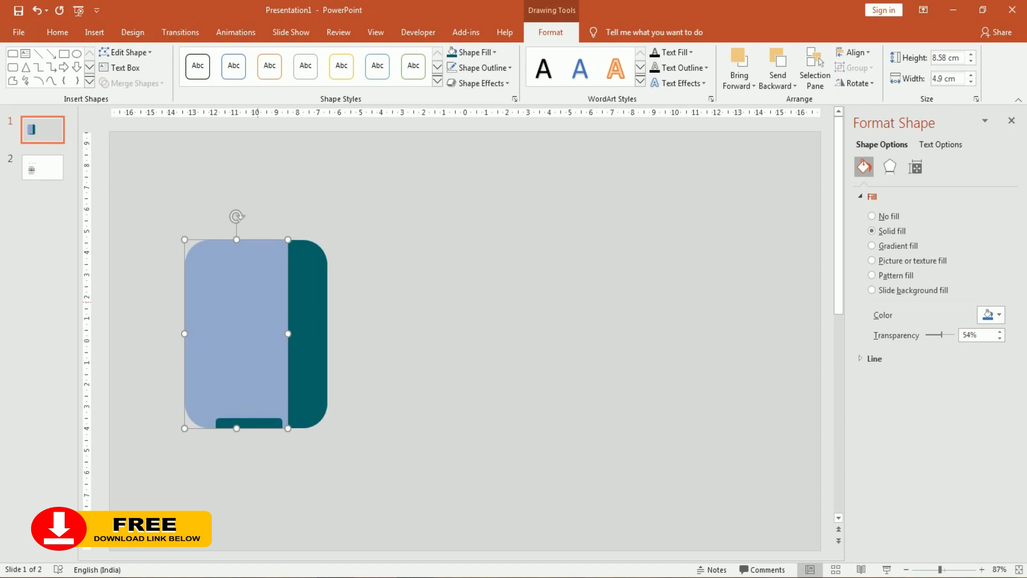
{"action": "left_click_drag", "start_coordinate": [942, 335], "coordinate": [926, 335]}
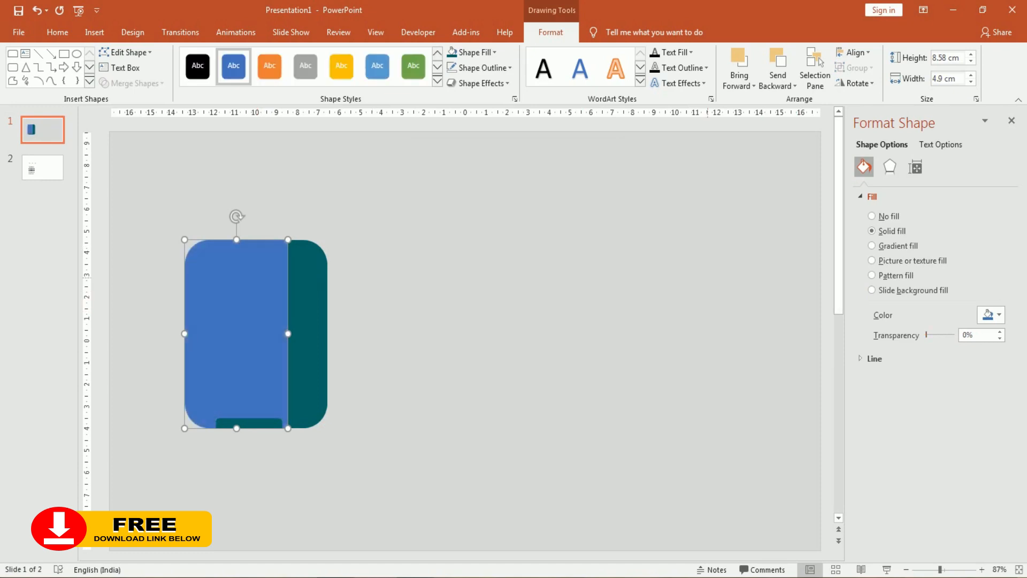
{"action": "left_click", "coordinate": [480, 68]}
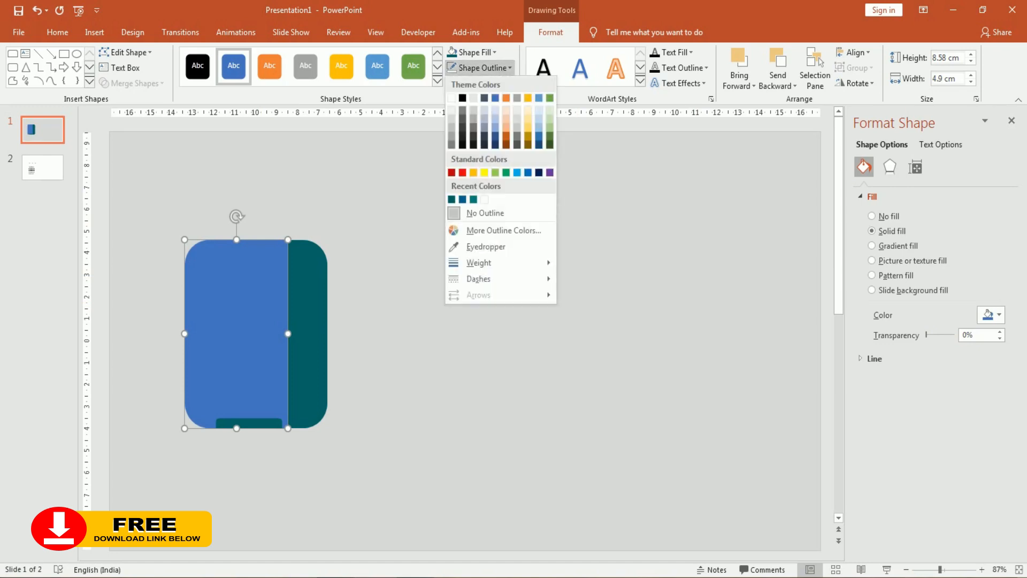
{"action": "left_click", "coordinate": [485, 213]}
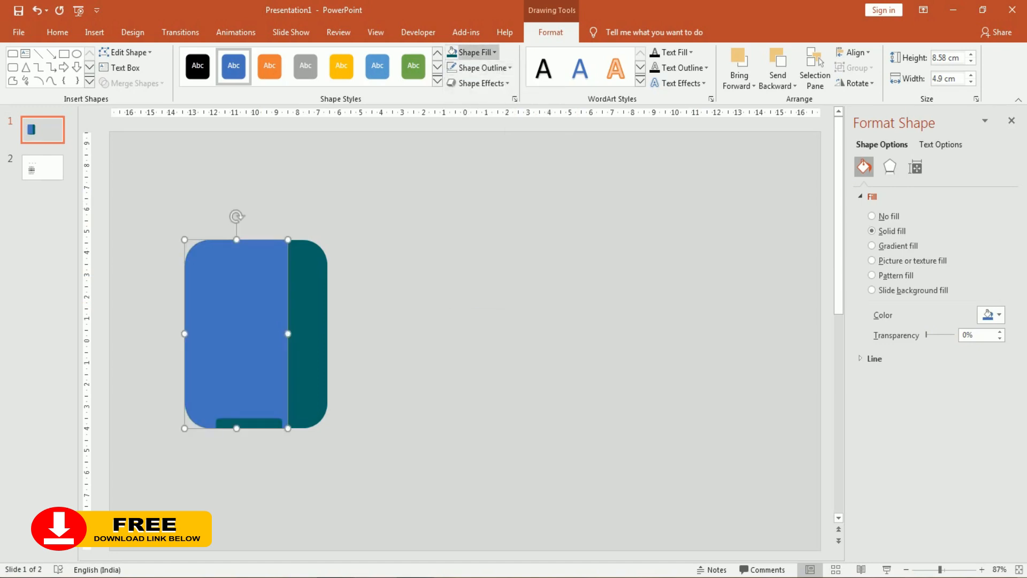
{"action": "left_click", "coordinate": [474, 52]}
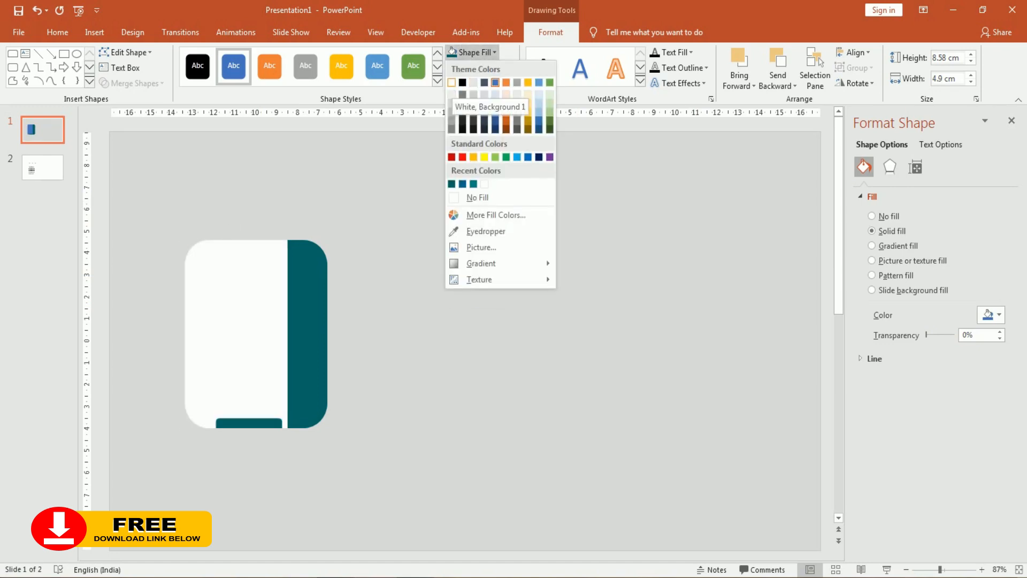
{"action": "left_click", "coordinate": [452, 83]}
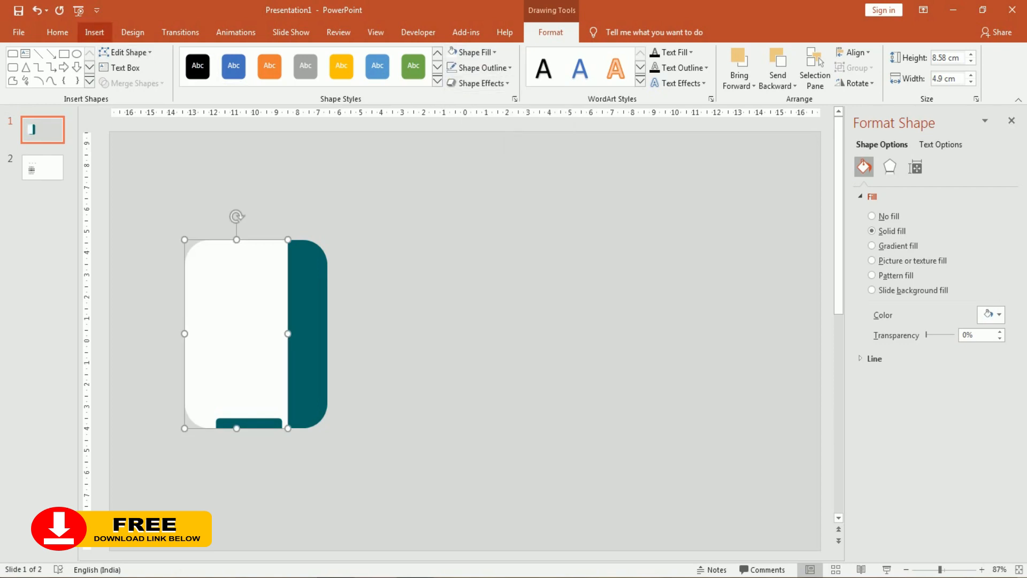
Draw a freeform shape about 8.2 cm wide and 9.27 cm high from the card's upper-left and bottom edges outward, without an outline
{"action": "left_click", "coordinate": [94, 33]}
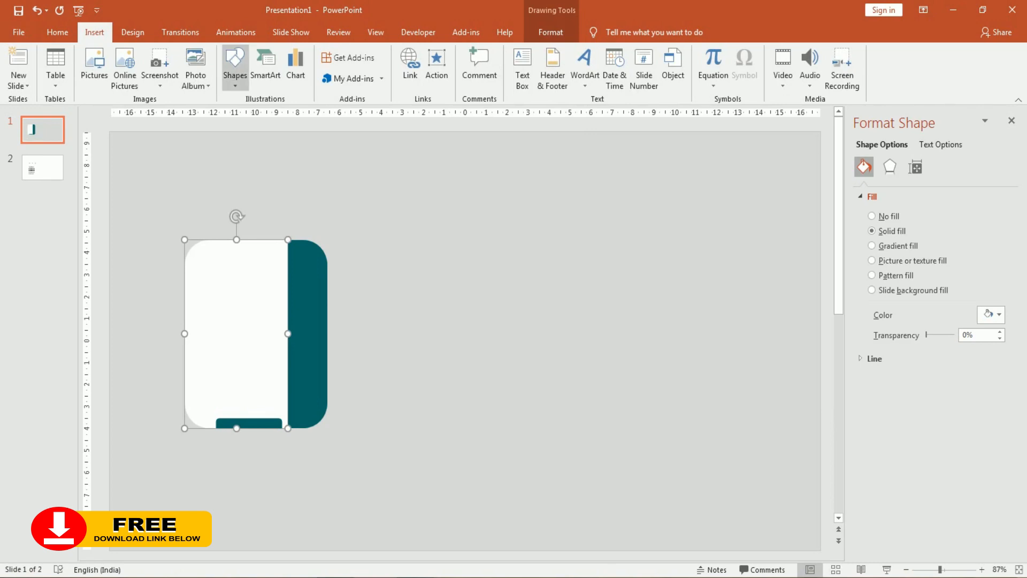
{"action": "left_click", "coordinate": [235, 67]}
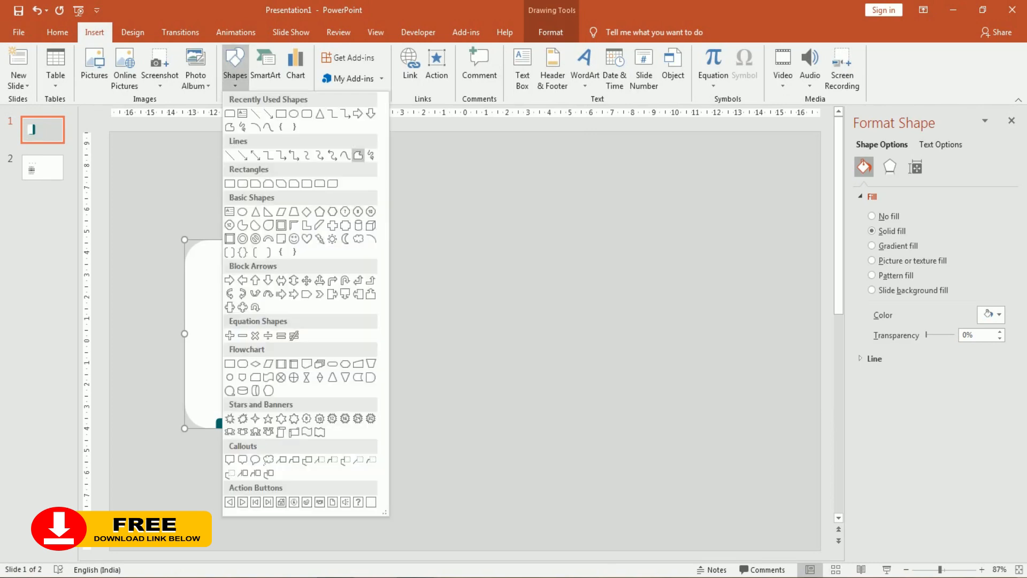
{"action": "left_click", "coordinate": [358, 155]}
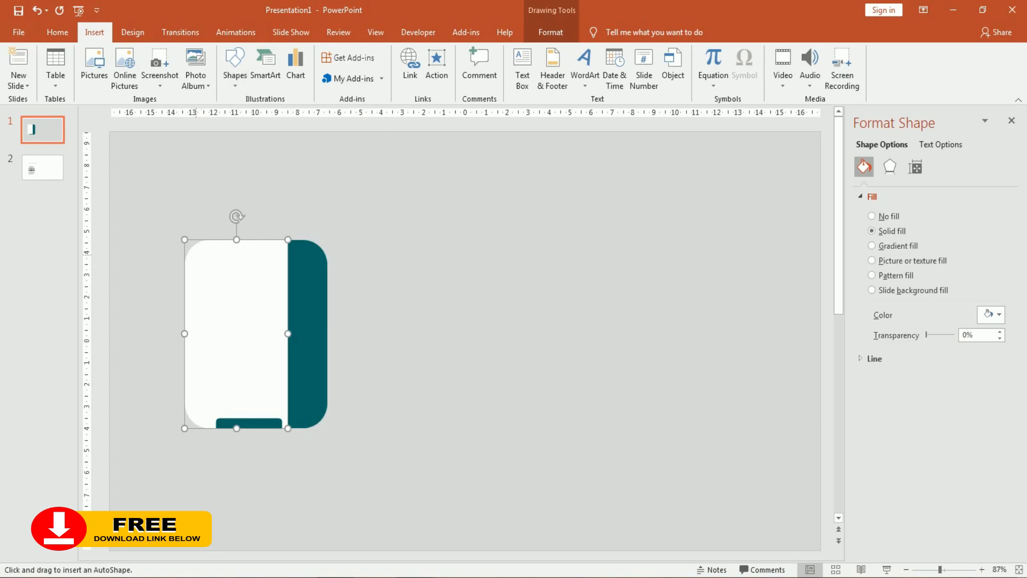
{"action": "left_click", "coordinate": [195, 256]}
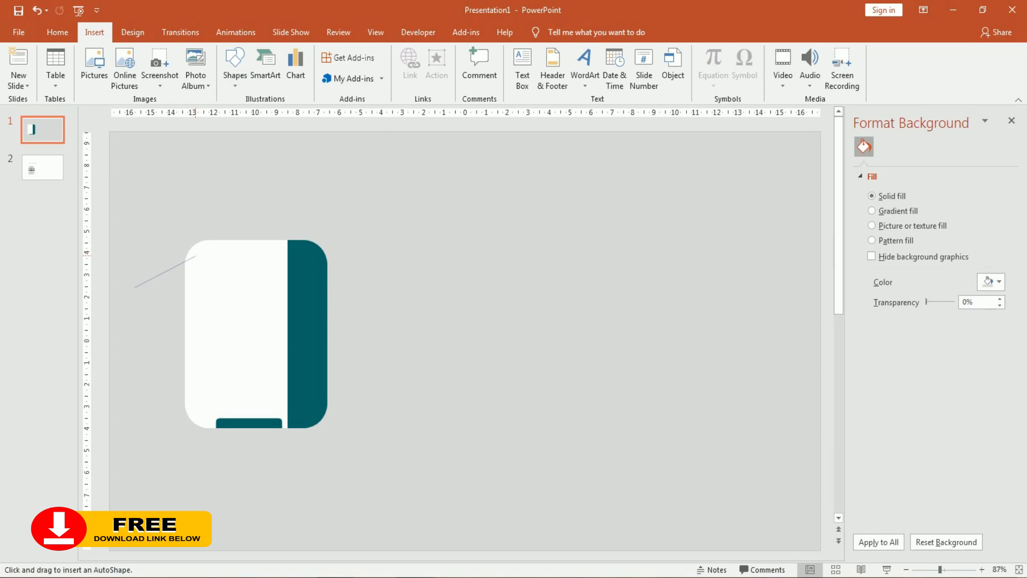
{"action": "left_click", "coordinate": [133, 286]}
{"action": "left_click", "coordinate": [135, 458]}
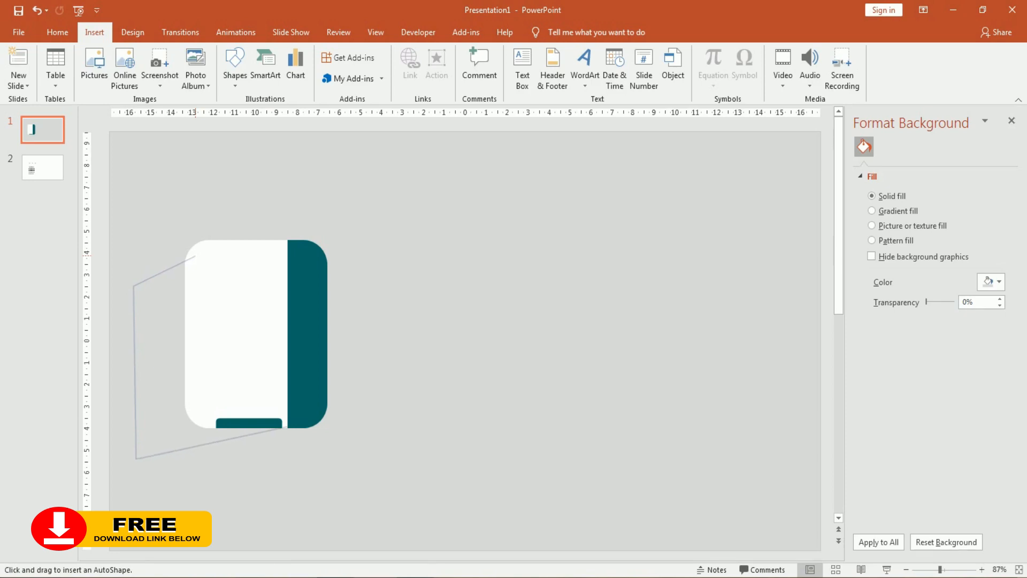
{"action": "left_click", "coordinate": [281, 427]}
{"action": "left_click", "coordinate": [196, 419]}
{"action": "left_click", "coordinate": [197, 257]}
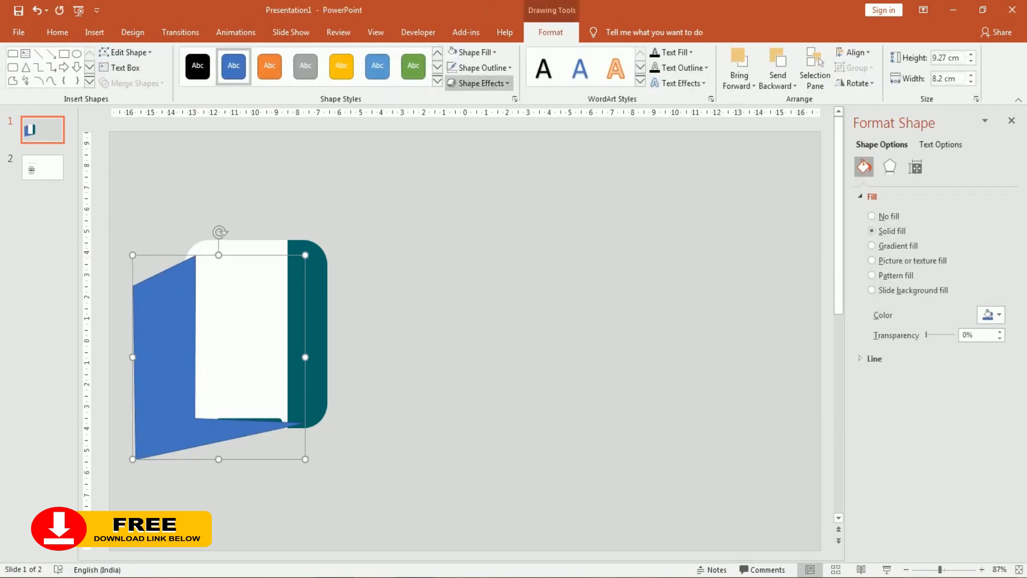
{"action": "left_click", "coordinate": [480, 67]}
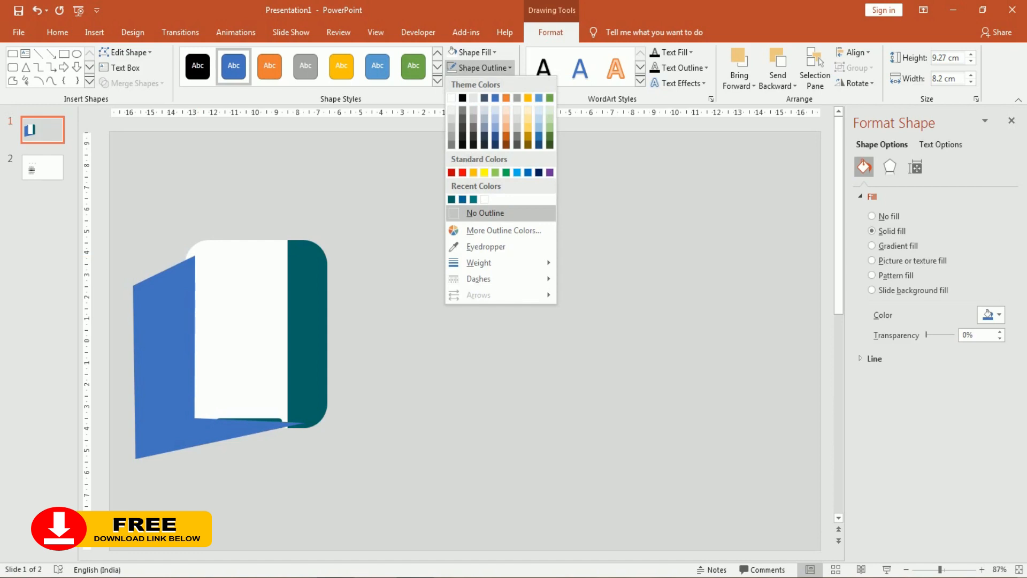
{"action": "left_click", "coordinate": [485, 213]}
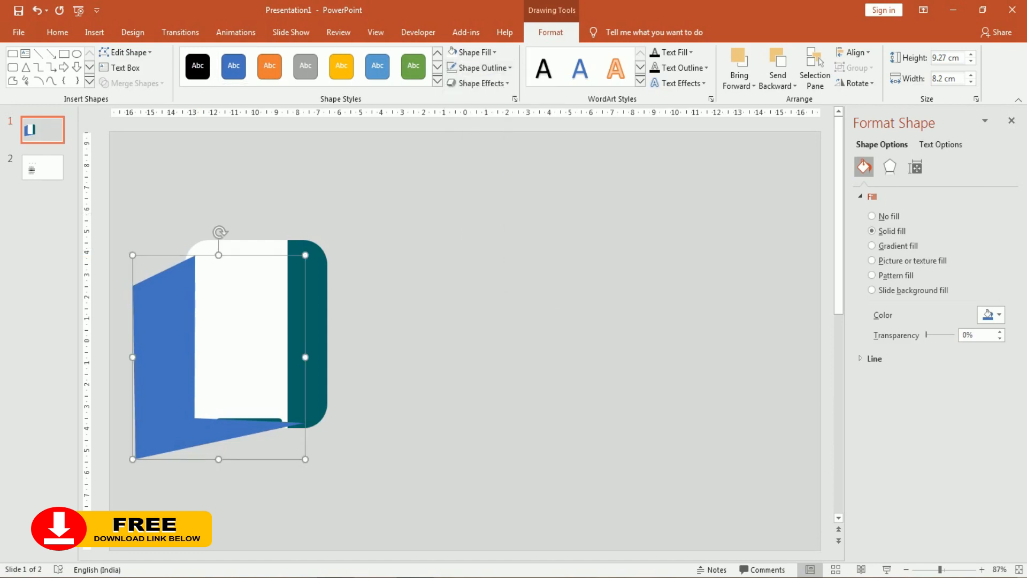
Give the freeform shape a linear gradient fill and set the first gradient stop's transparency to 35%
{"action": "left_click", "coordinate": [871, 246]}
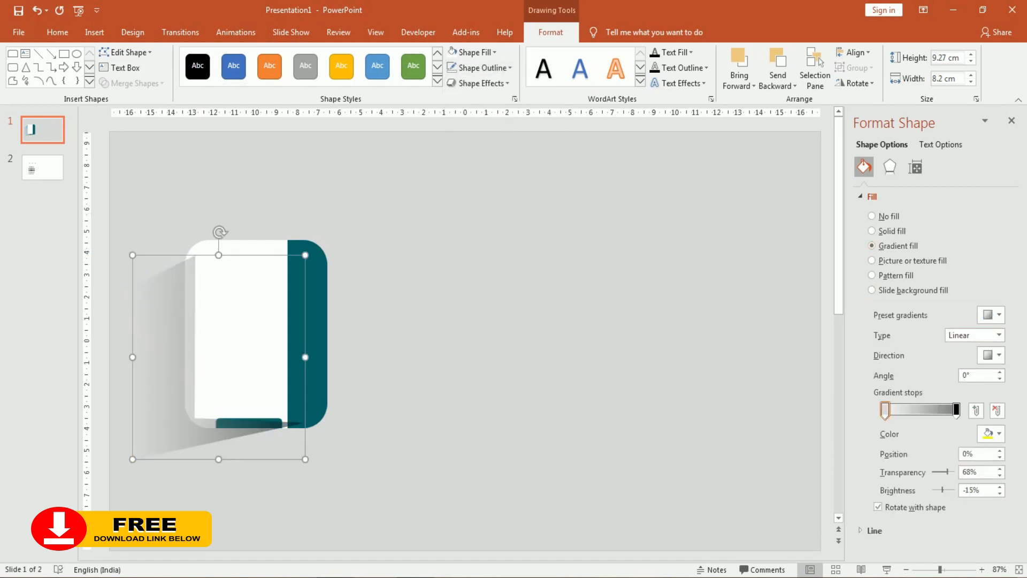
{"action": "left_click", "coordinate": [957, 410]}
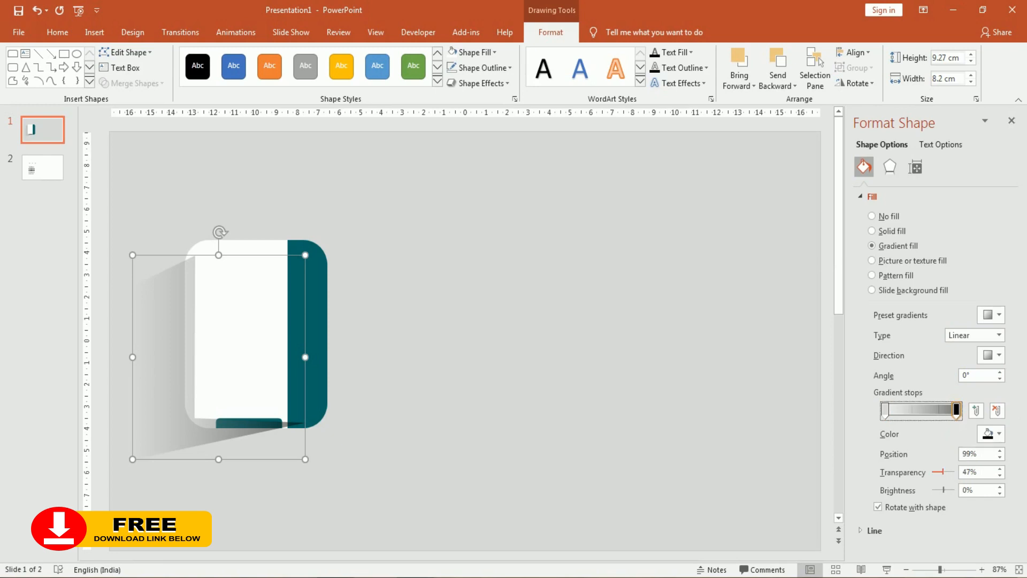
{"action": "left_click_drag", "start_coordinate": [942, 471], "coordinate": [955, 471]}
{"action": "key", "text": "ctrl+z"}
{"action": "left_click", "coordinate": [885, 411]}
{"action": "left_click_drag", "start_coordinate": [948, 472], "coordinate": [941, 472]}
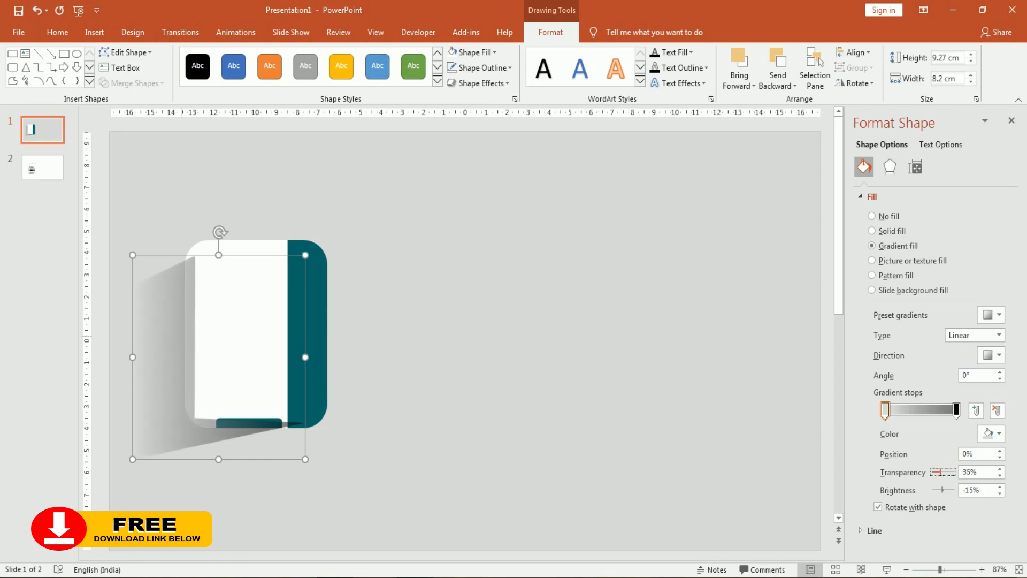
Send the gradient freeform shadow behind the card and stretch its upper edge slightly upward
{"action": "right_click", "coordinate": [168, 342]}
{"action": "left_click", "coordinate": [214, 206]}
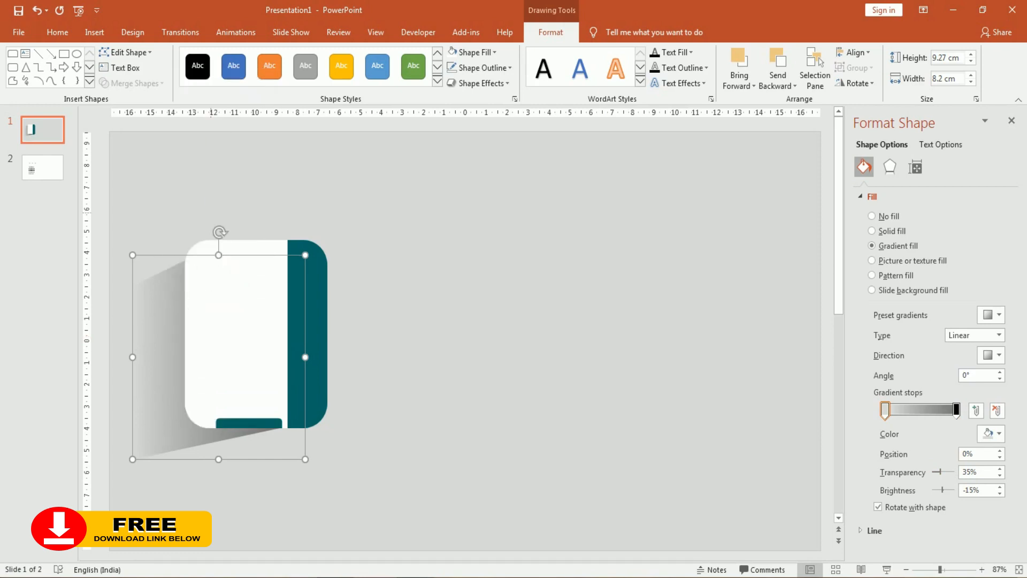
{"action": "left_click", "coordinate": [277, 217]}
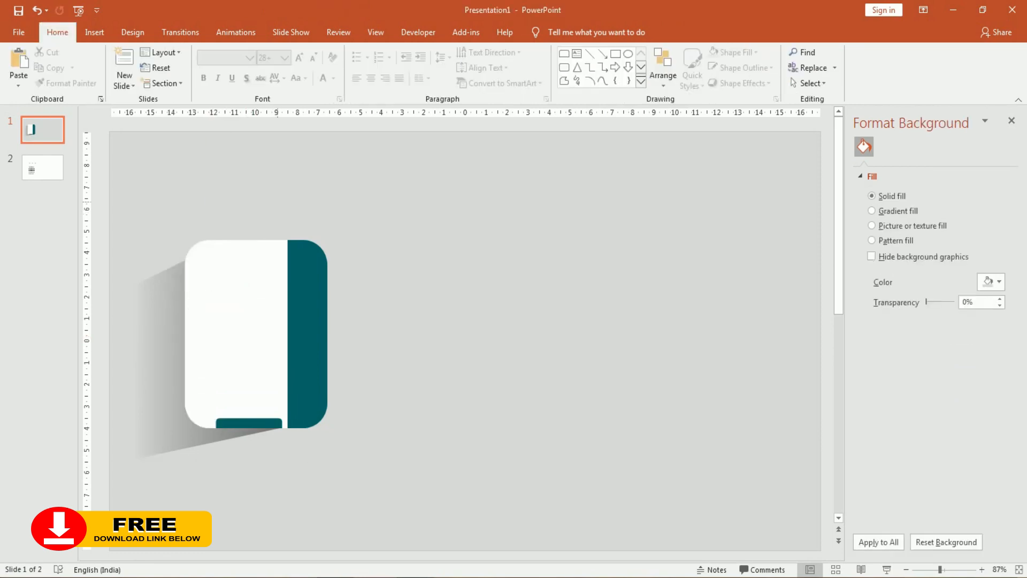
{"action": "left_click", "coordinate": [169, 279]}
{"action": "left_click_drag", "start_coordinate": [219, 255], "coordinate": [220, 249]}
{"action": "left_click", "coordinate": [267, 189]}
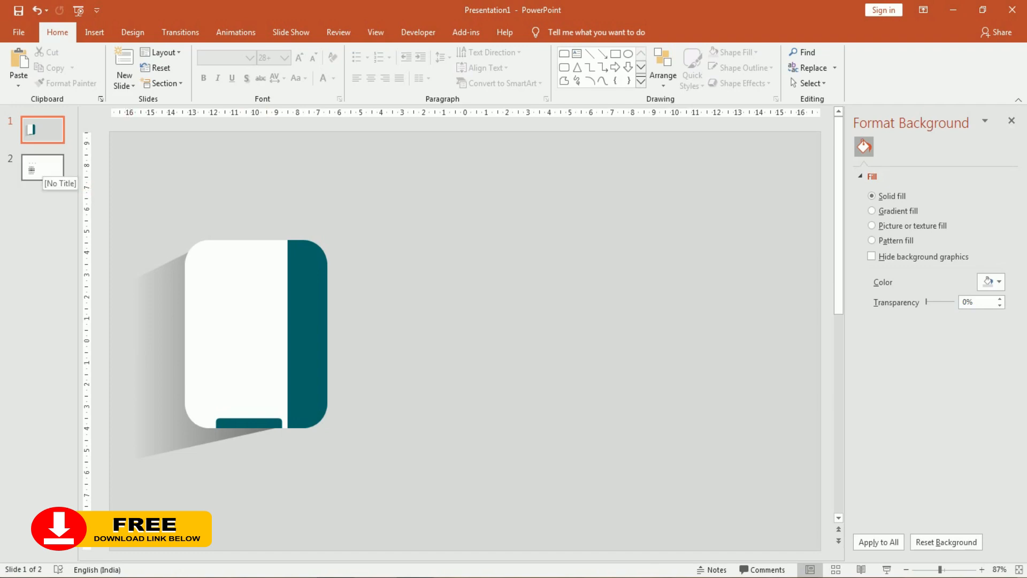
Copy the "Your Headline" text box from slide 2 and paste it onto slide 1
{"action": "left_click", "coordinate": [43, 167]}
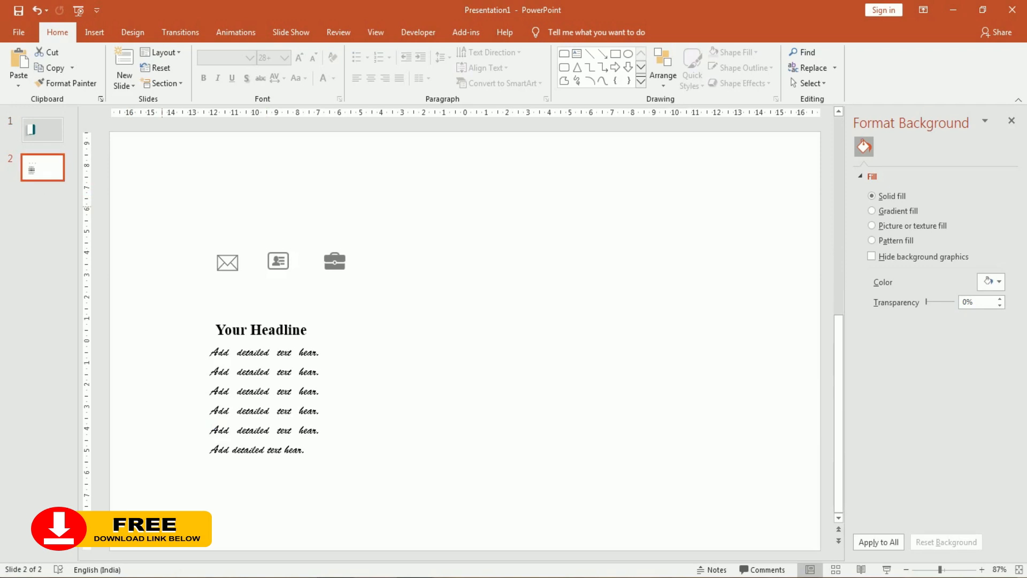
{"action": "left_click", "coordinate": [215, 329]}
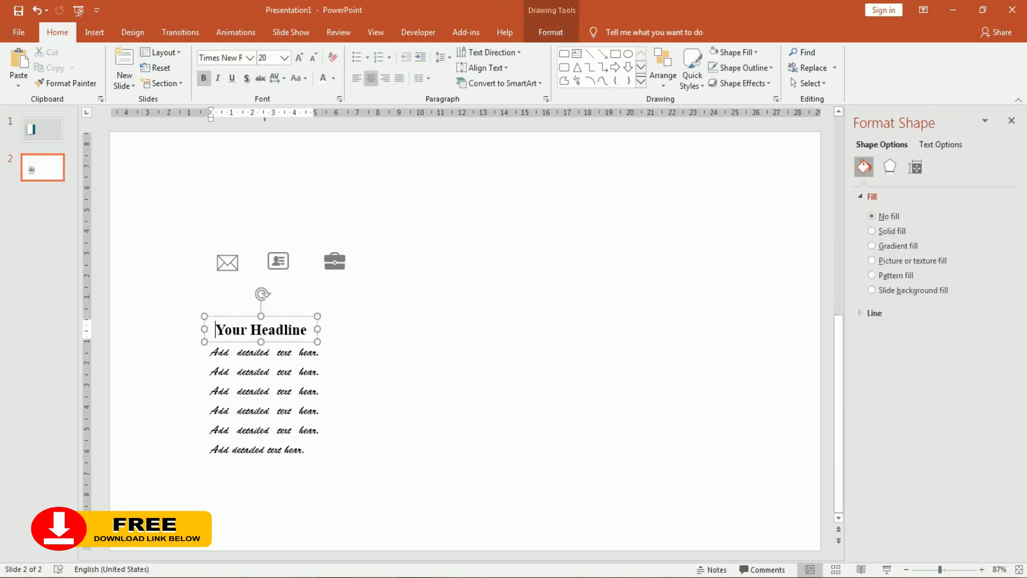
{"action": "key", "text": "Escape"}
{"action": "key", "text": "ctrl+c"}
{"action": "left_click", "coordinate": [43, 130]}
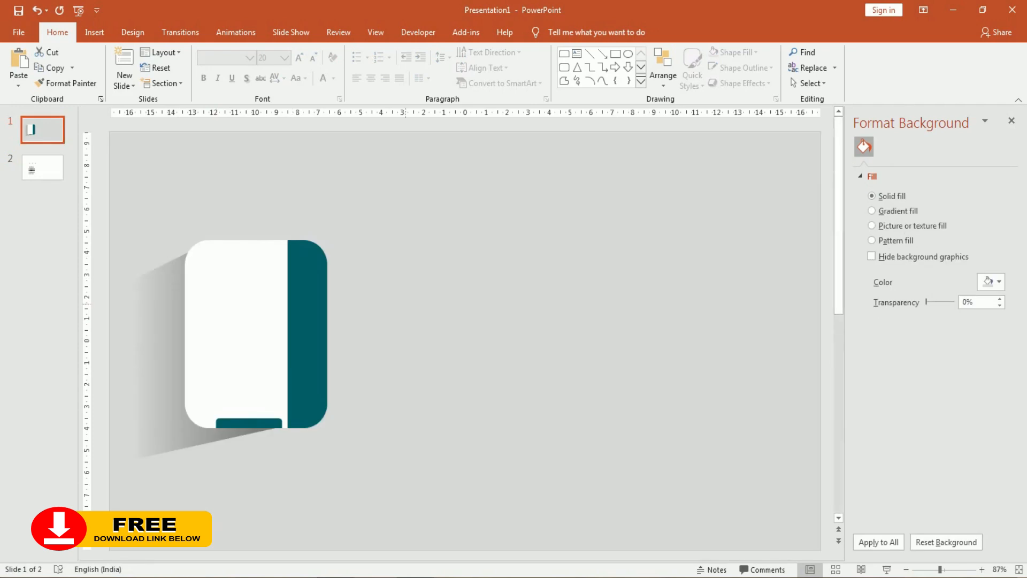
{"action": "key", "text": "ctrl+v"}
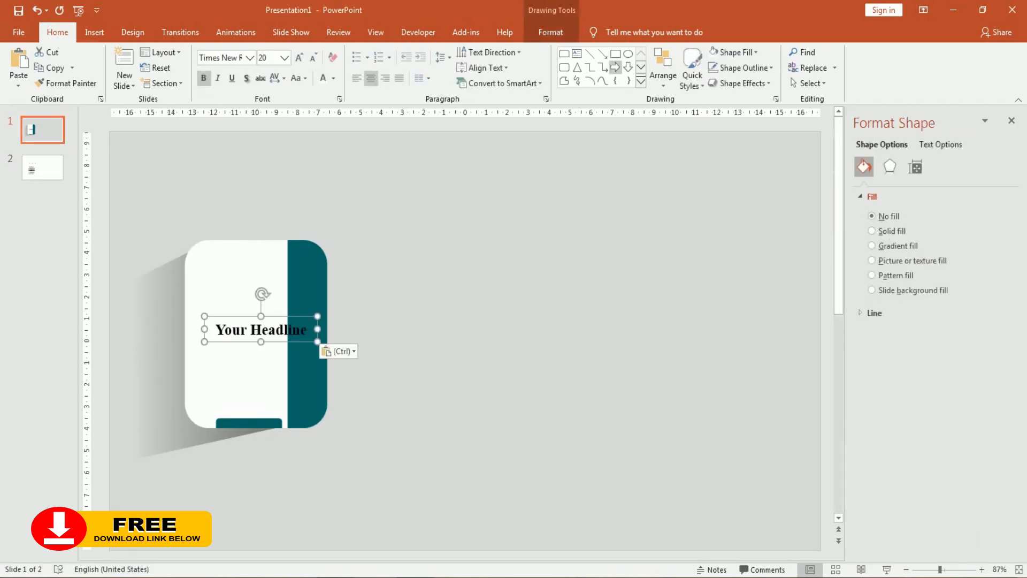
Rotate the "Your Headline" text box 90° to the right
{"action": "left_click", "coordinate": [551, 32]}
{"action": "left_click", "coordinate": [856, 83]}
{"action": "left_click", "coordinate": [881, 100]}
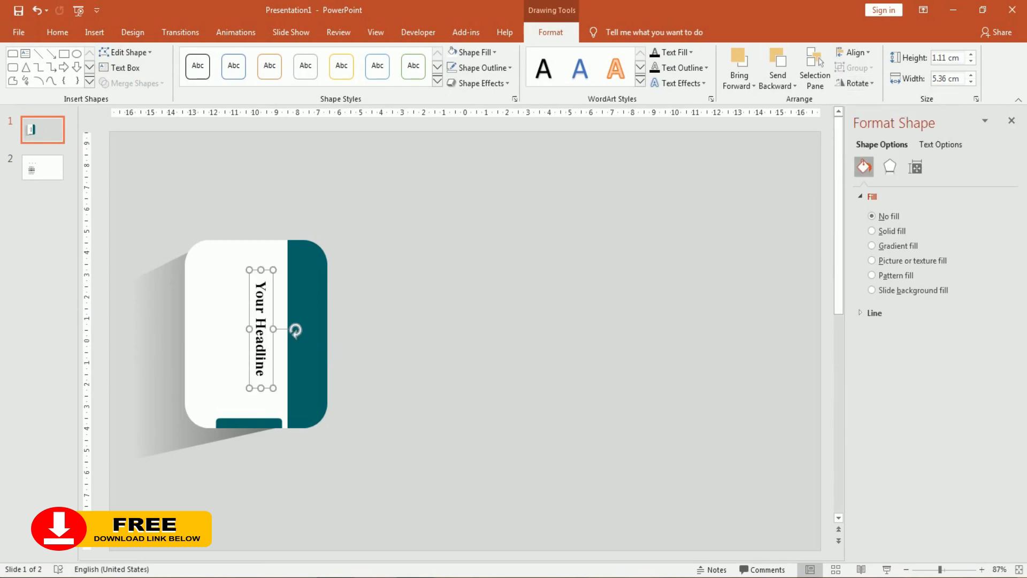
Move the rotated headline onto the card's teal strip and fine-tune its position to center it across the strip
{"action": "key", "text": "Right"}
{"action": "key", "text": "Right"}
{"action": "key", "text": "Right"}
{"action": "key", "text": "Right"}
{"action": "key", "text": "Right"}
{"action": "key", "text": "Right"}
{"action": "key", "text": "Right"}
{"action": "key", "text": "Right"}
{"action": "key", "text": "Right"}
{"action": "key", "text": "Right"}
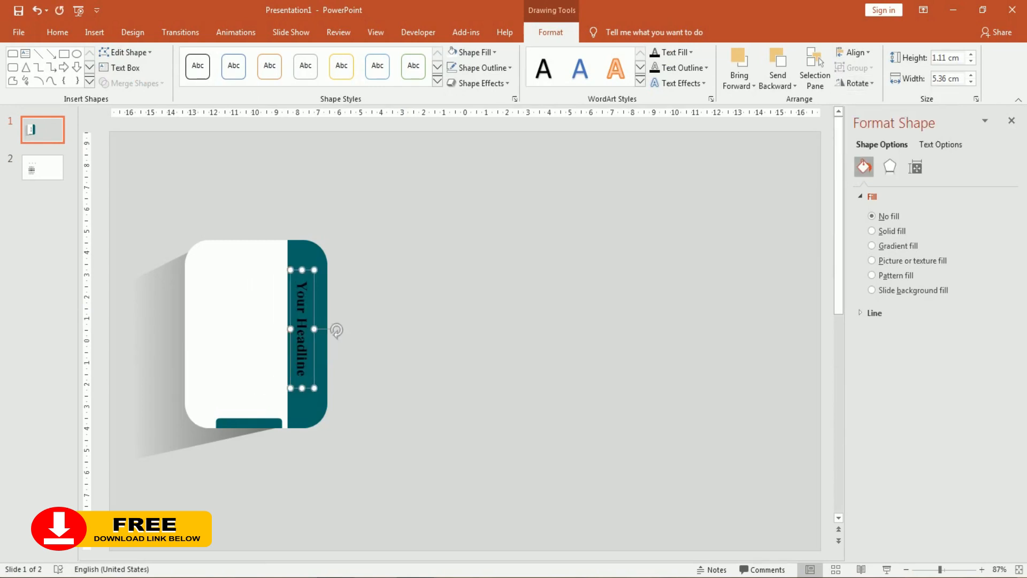
{"action": "key", "text": "ctrl+Right"}
{"action": "key", "text": "ctrl+Right"}
{"action": "key", "text": "ctrl+Right"}
{"action": "key", "text": "ctrl+Right"}
{"action": "key", "text": "ctrl+Down"}
{"action": "key", "text": "ctrl+Down"}
{"action": "key", "text": "ctrl+Down"}
{"action": "key", "text": "ctrl+Down"}
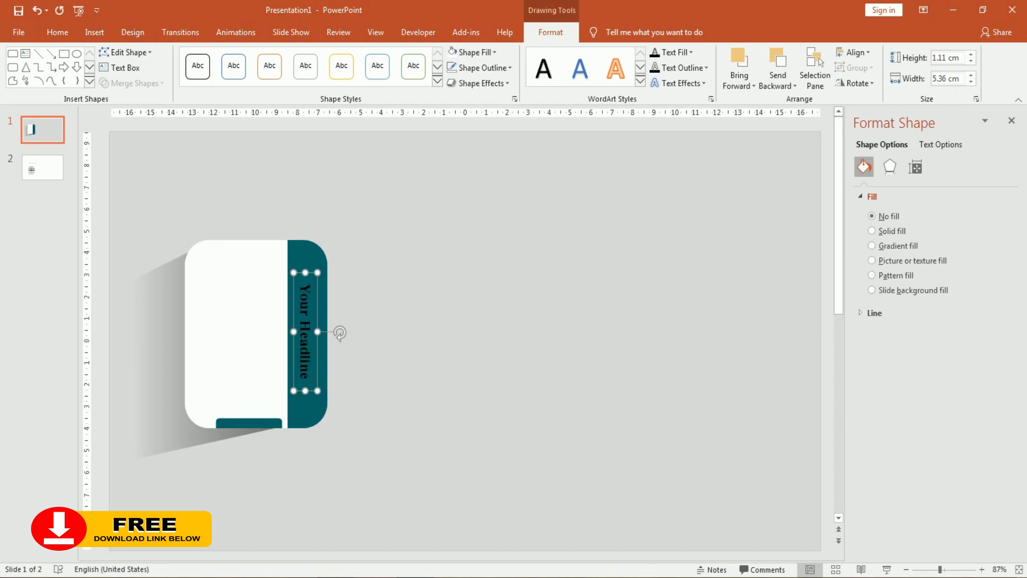
{"action": "key", "text": "ctrl+Right"}
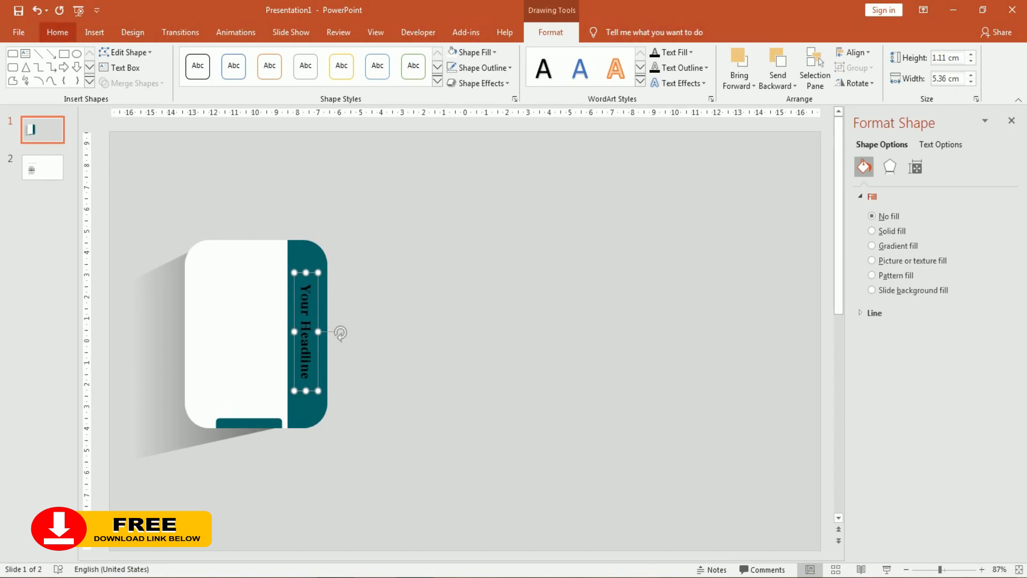
Change the "Your Headline" text color to white
{"action": "left_click", "coordinate": [58, 32]}
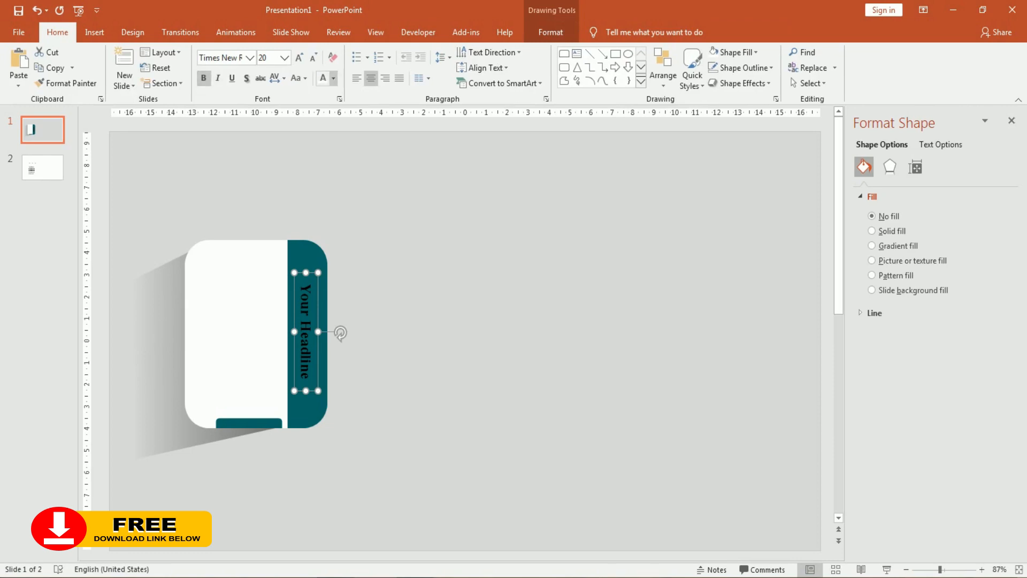
{"action": "left_click", "coordinate": [333, 79]}
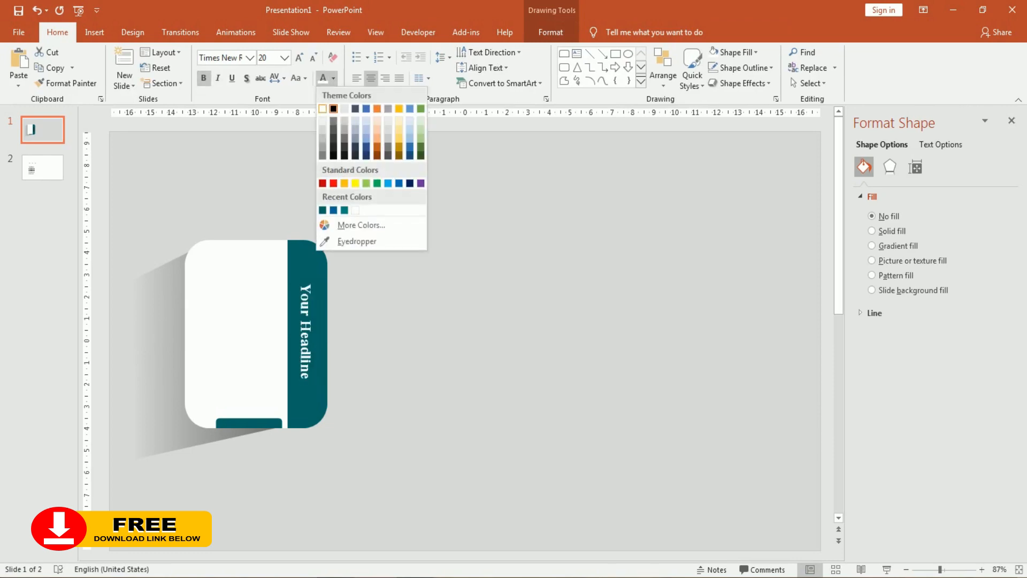
{"action": "left_click", "coordinate": [323, 109]}
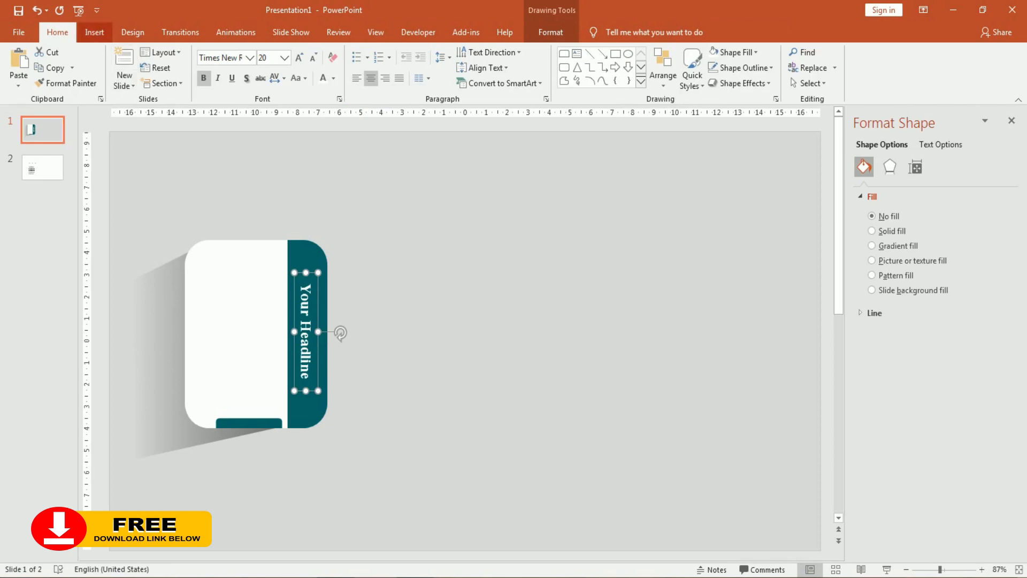
Add a text box reading "01" above the headline at the upper end of the teal strip
{"action": "left_click", "coordinate": [95, 32]}
{"action": "left_click", "coordinate": [235, 64]}
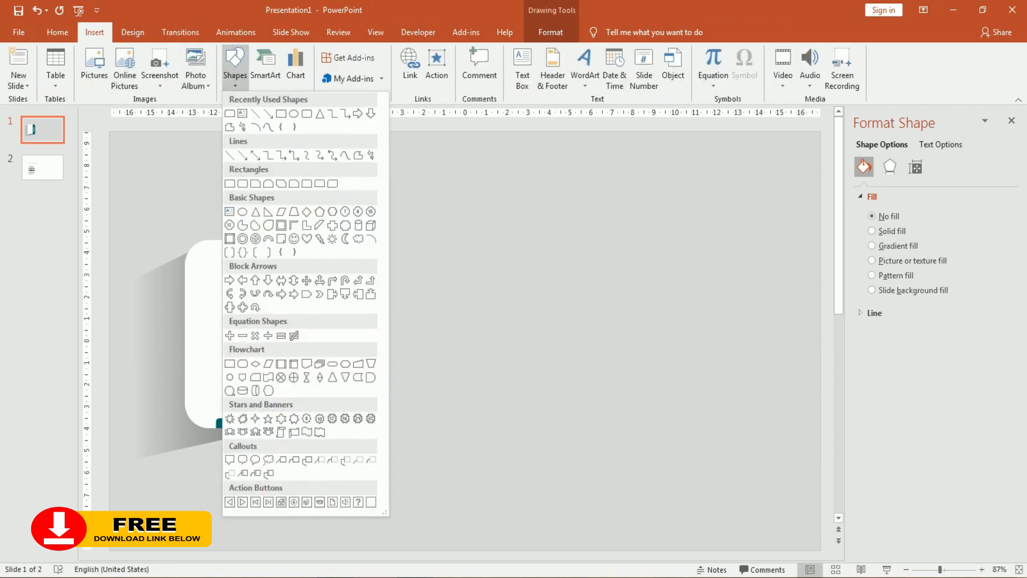
{"action": "left_click", "coordinate": [243, 113]}
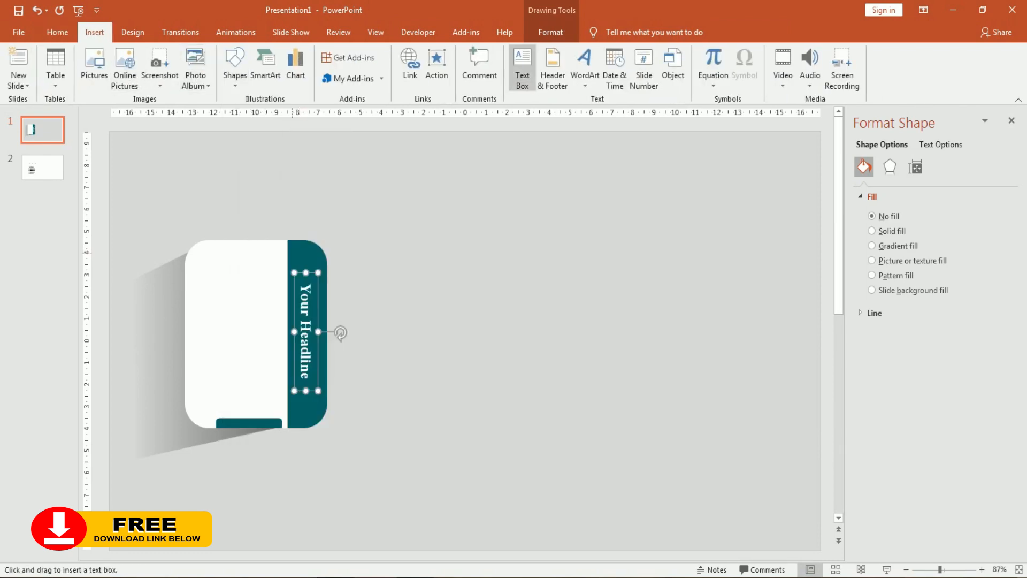
{"action": "left_click_drag", "start_coordinate": [288, 249], "coordinate": [332, 271]}
{"action": "type", "text": "1"}
{"action": "key", "text": "Left"}
{"action": "type", "text": "0"}
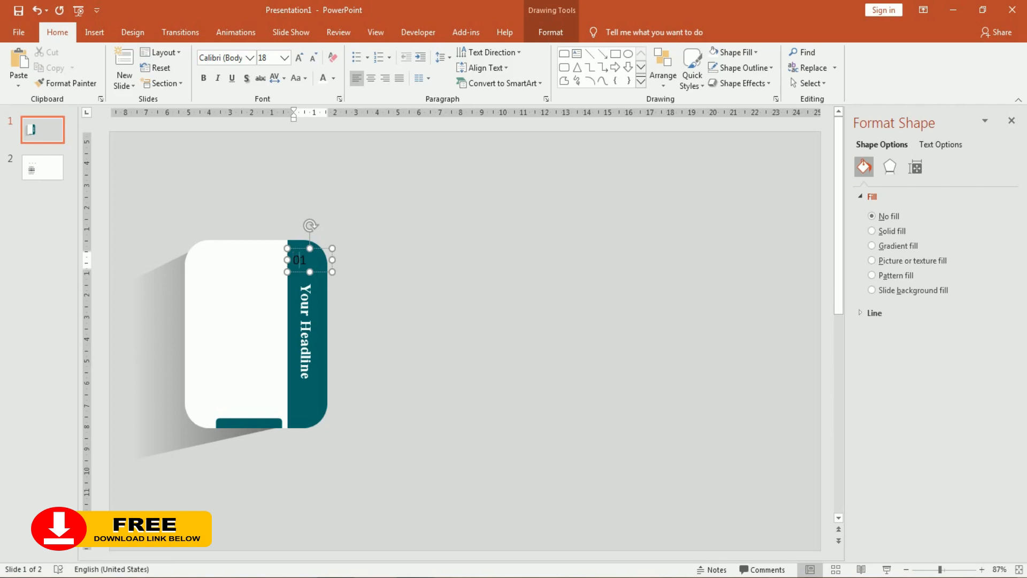
Format the "01" text as bold Times New Roman, size 24, in white
{"action": "key", "text": "ctrl+a"}
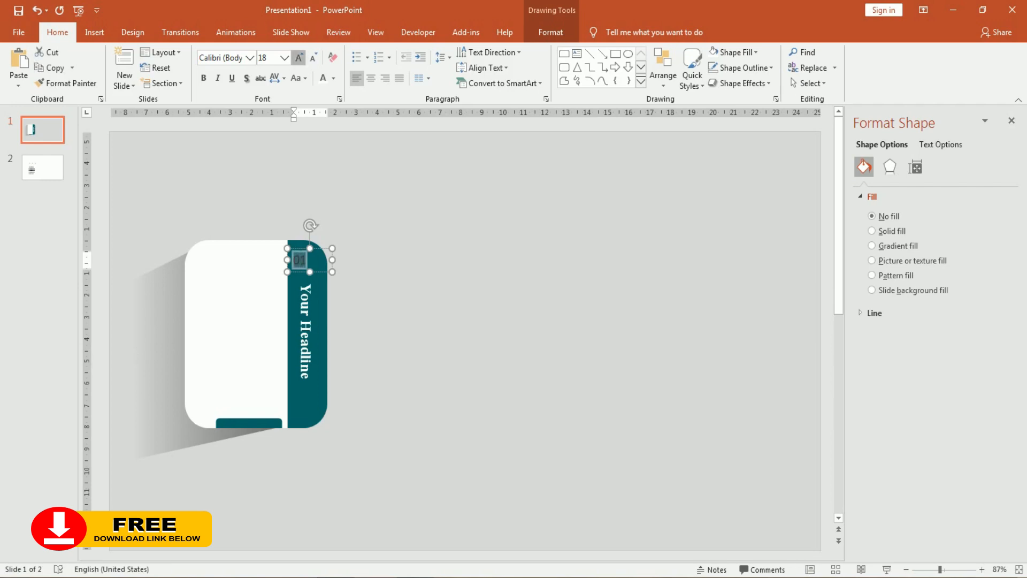
{"action": "left_click", "coordinate": [299, 58]}
{"action": "left_click", "coordinate": [299, 57]}
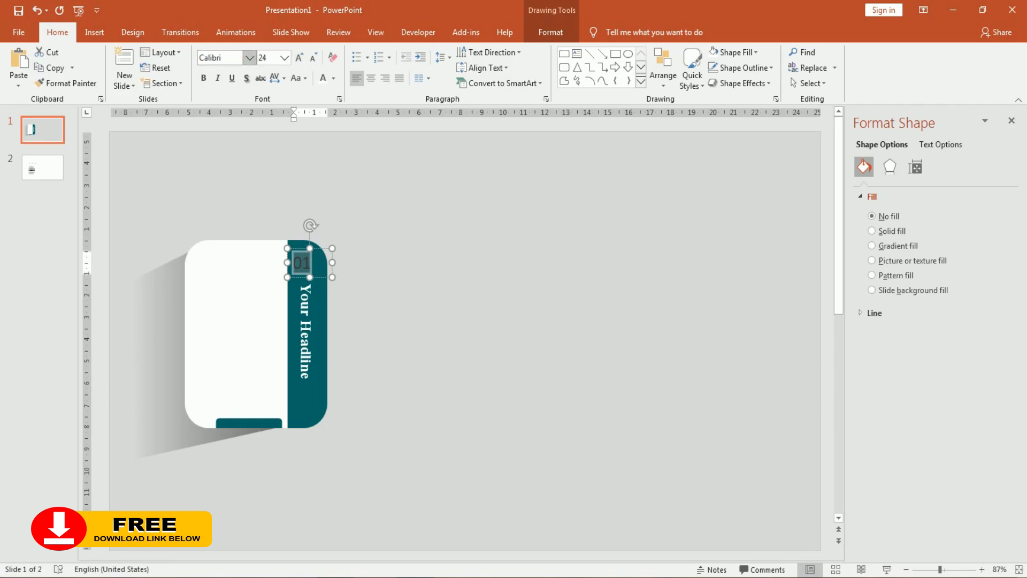
{"action": "left_click", "coordinate": [250, 57]}
{"action": "type", "text": "Times New Roman"}
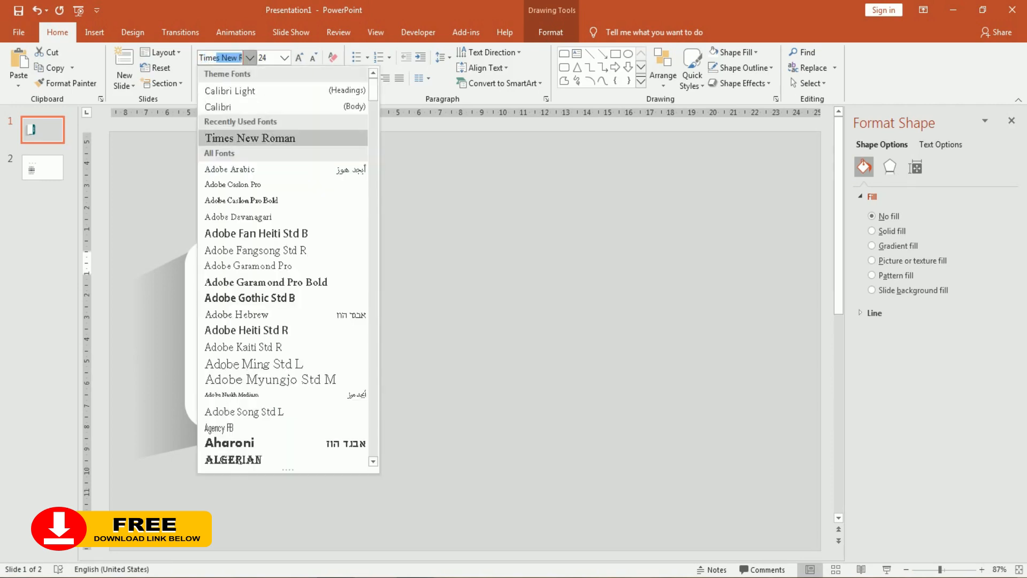
{"action": "key", "text": "Return"}
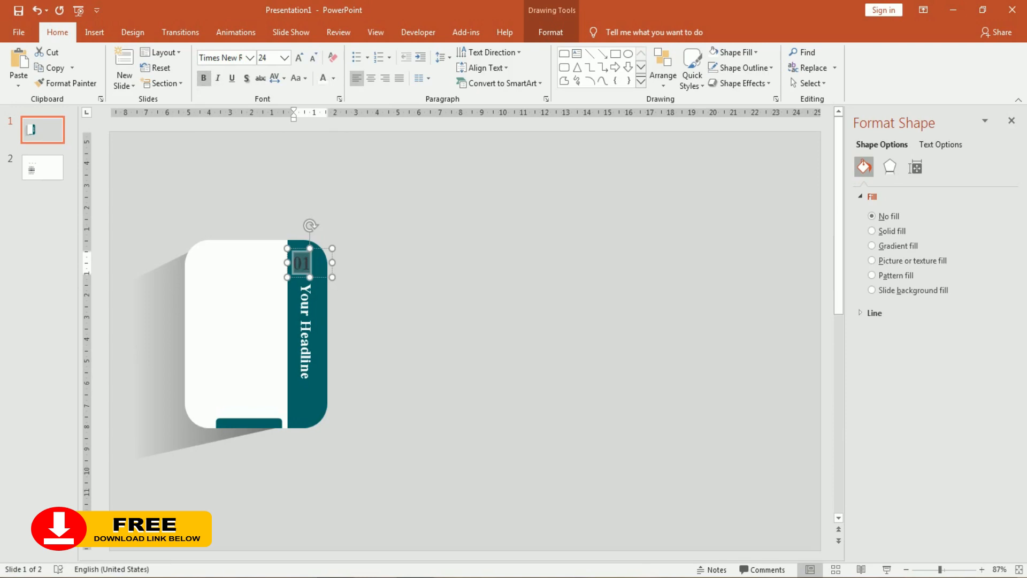
{"action": "left_click", "coordinate": [333, 78]}
{"action": "left_click", "coordinate": [323, 108]}
Narrow the "01" text box to fit its text and shift it slightly right to center it on the teal strip
{"action": "left_click_drag", "start_coordinate": [332, 263], "coordinate": [318, 263]}
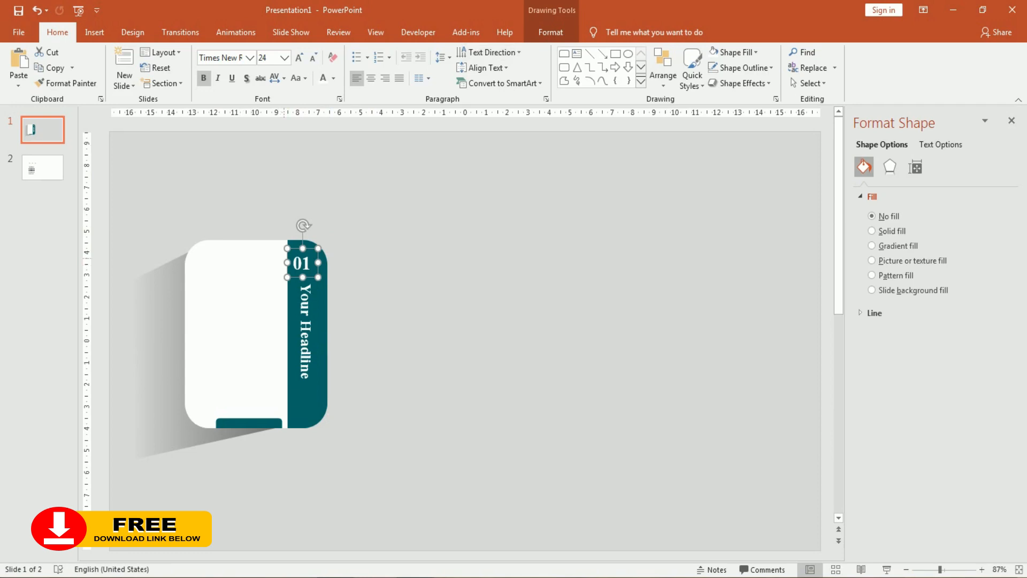
{"action": "key", "text": "Right"}
{"action": "key", "text": "Right"}
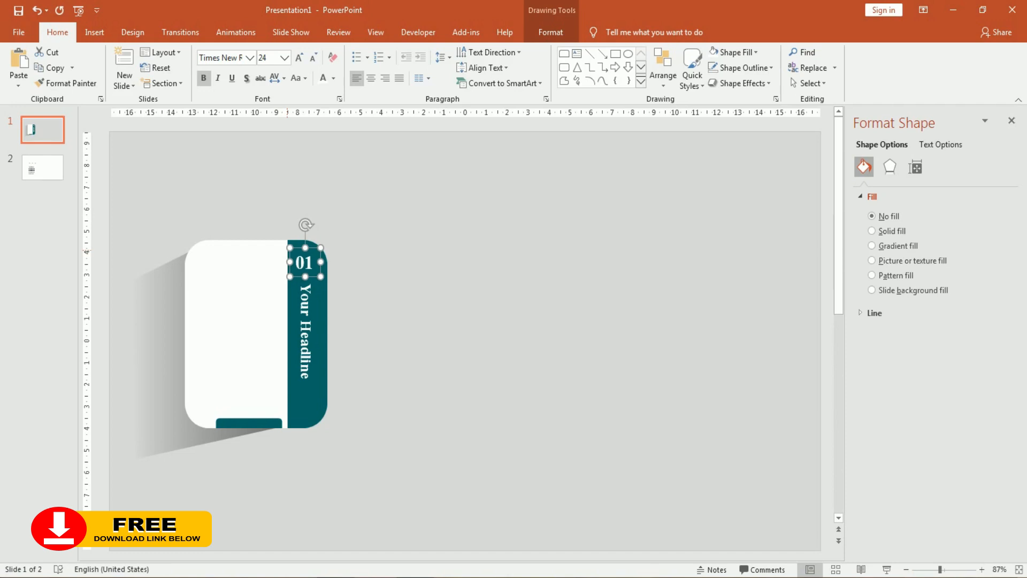
{"action": "left_click", "coordinate": [377, 298]}
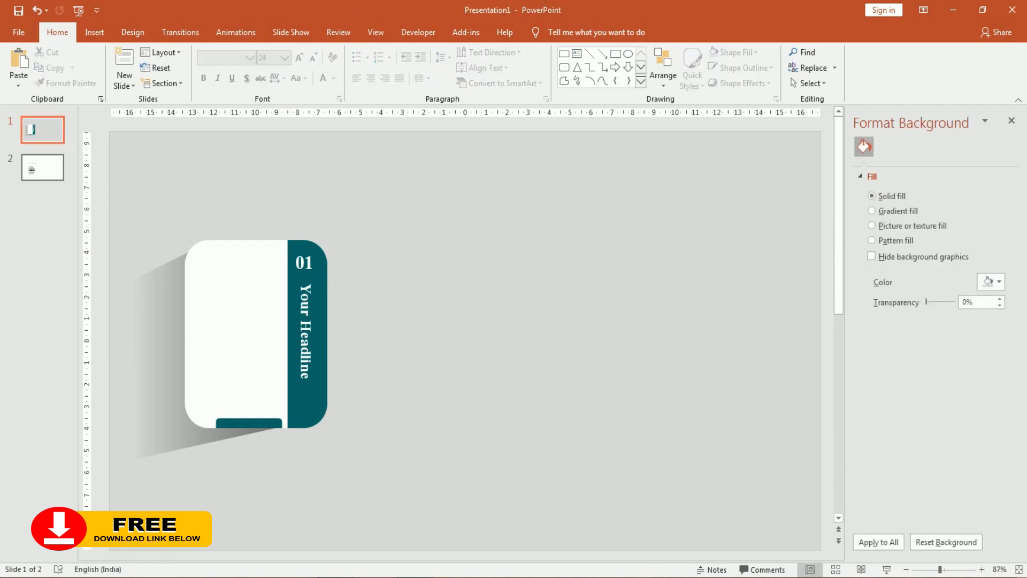
Select the envelope icon on slide 2
{"action": "left_click", "coordinate": [42, 167]}
{"action": "left_click", "coordinate": [218, 352]}
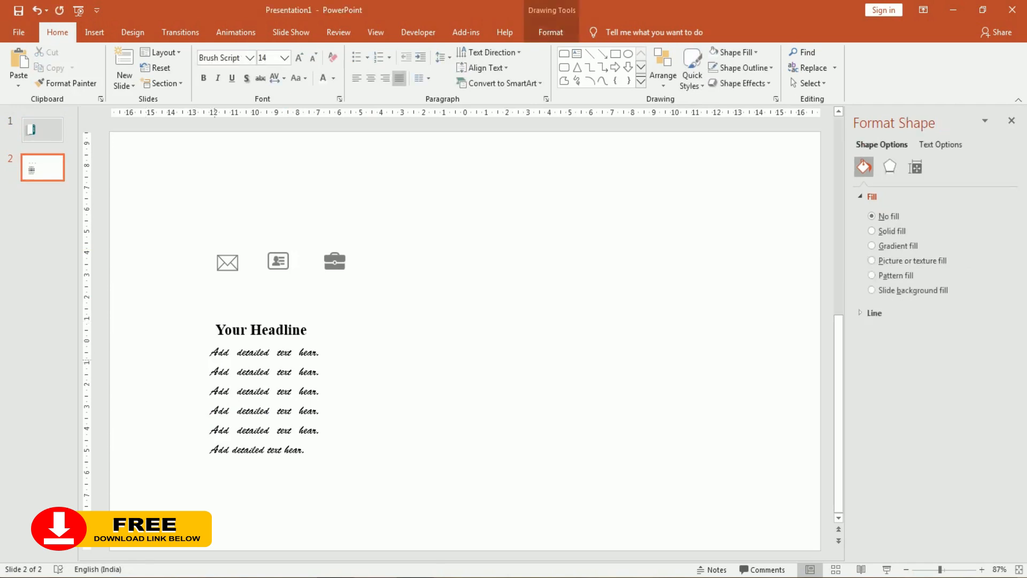
{"action": "left_click", "coordinate": [228, 262]}
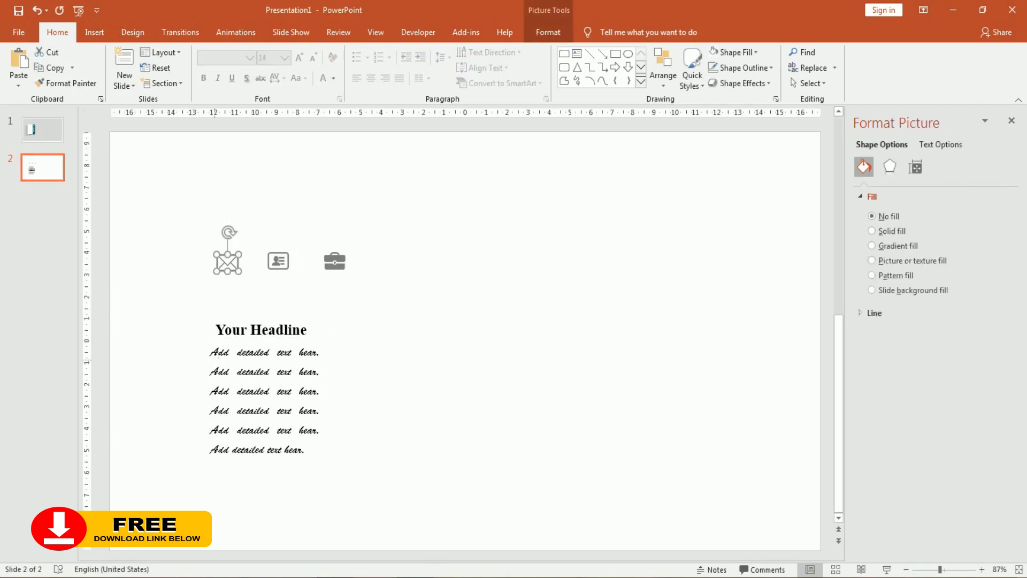